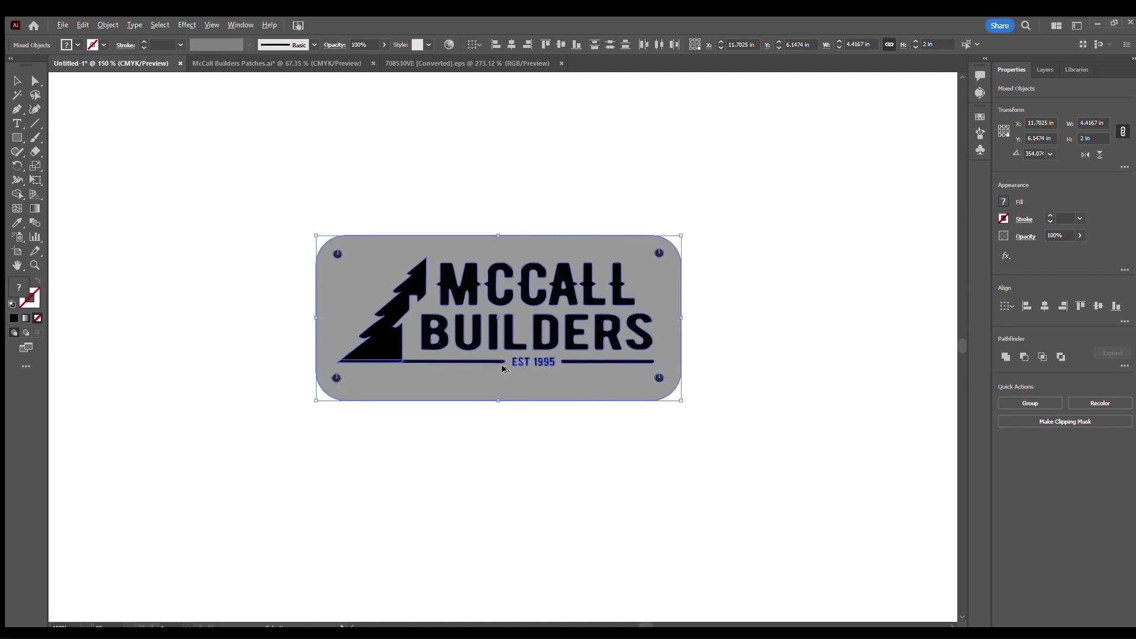
scroll(502, 368, down, 4)
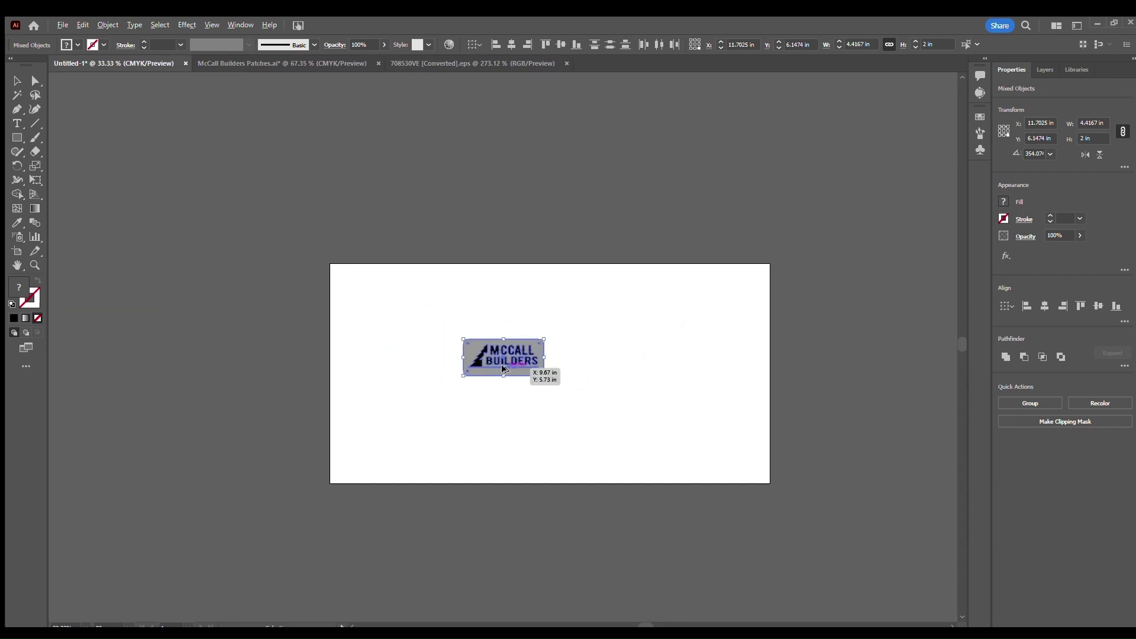
scroll(502, 368, up, 4)
scroll(502, 368, up, 2)
scroll(502, 368, down, 3)
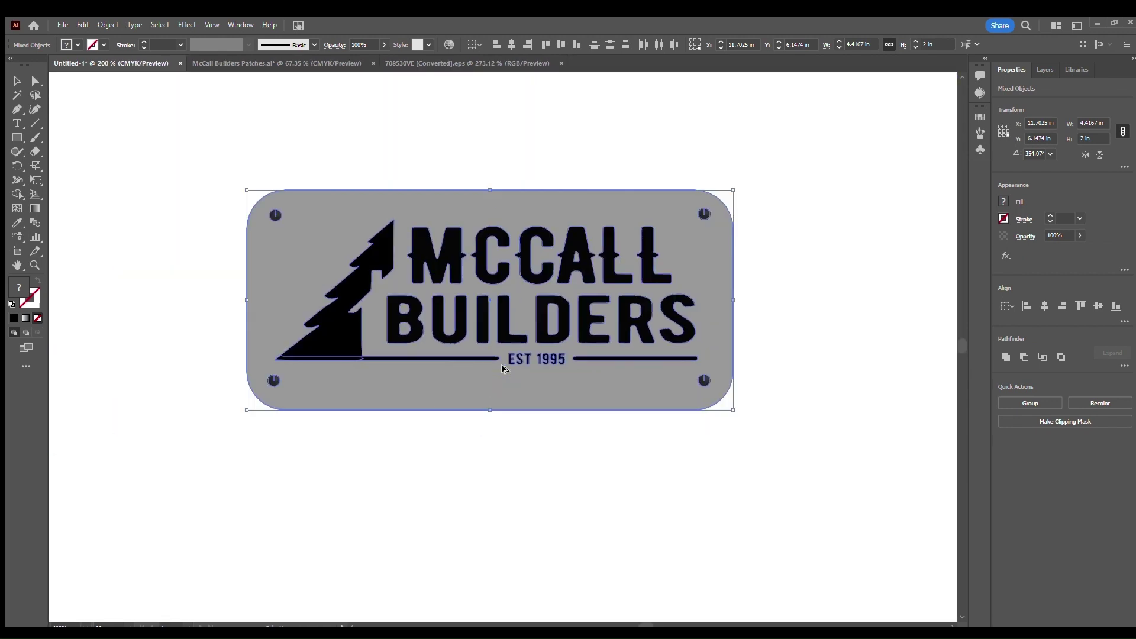
scroll(502, 368, up, 1)
scroll(502, 368, up, 1)
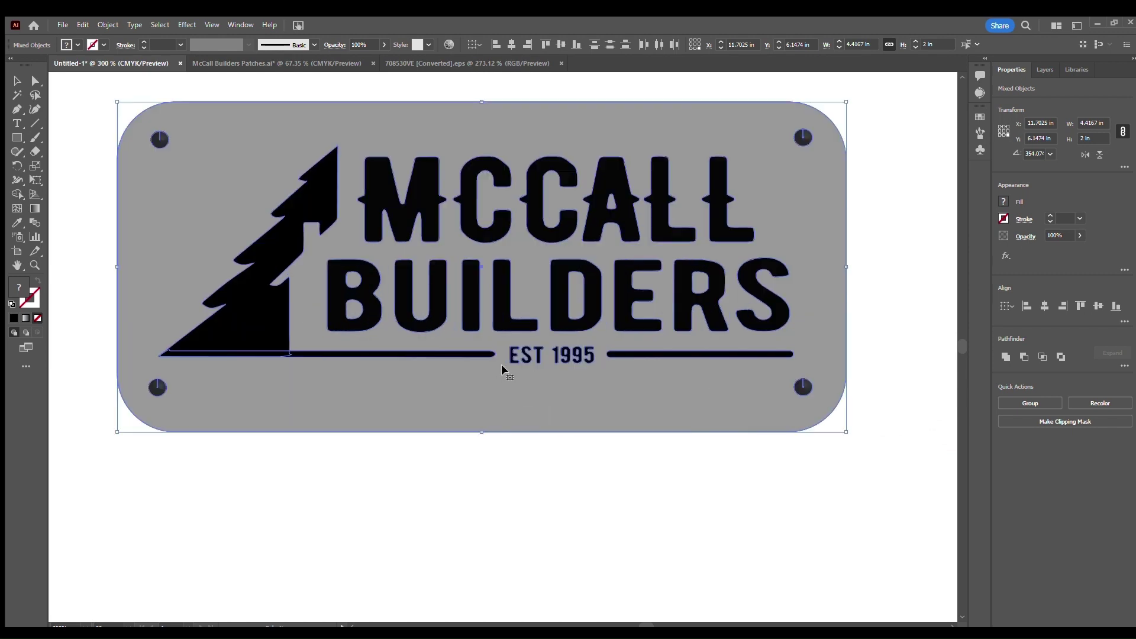
Try to set the width of the plate, lettering and nearby rivets to 2.5 in, leaving the tree out of the selection.
click(569, 536)
click(764, 419)
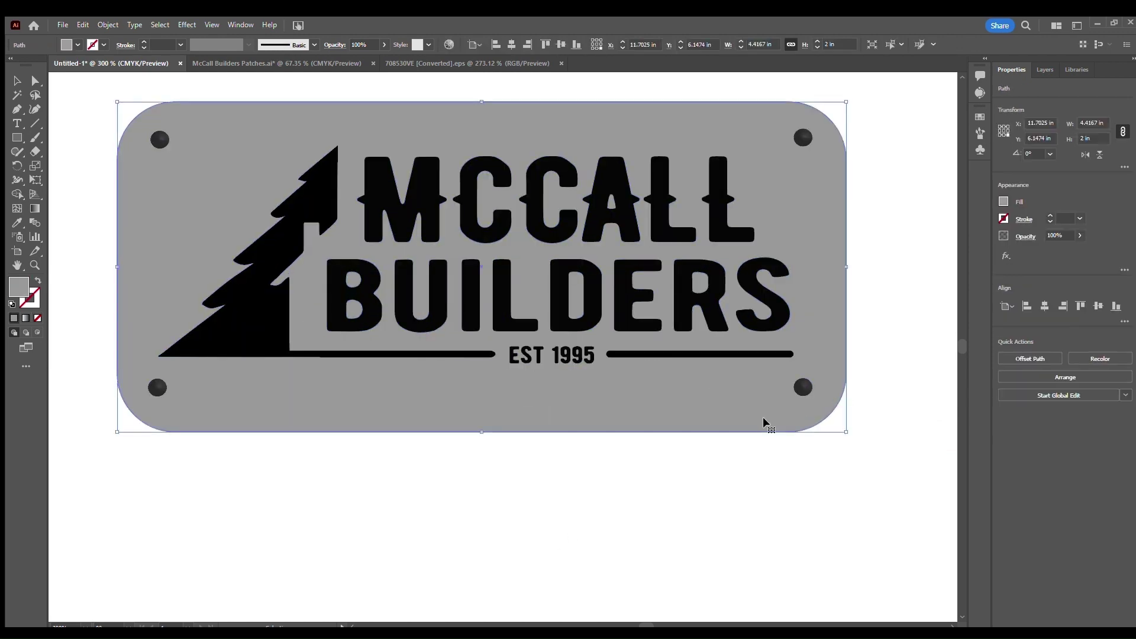
drag(893, 108, 490, 459)
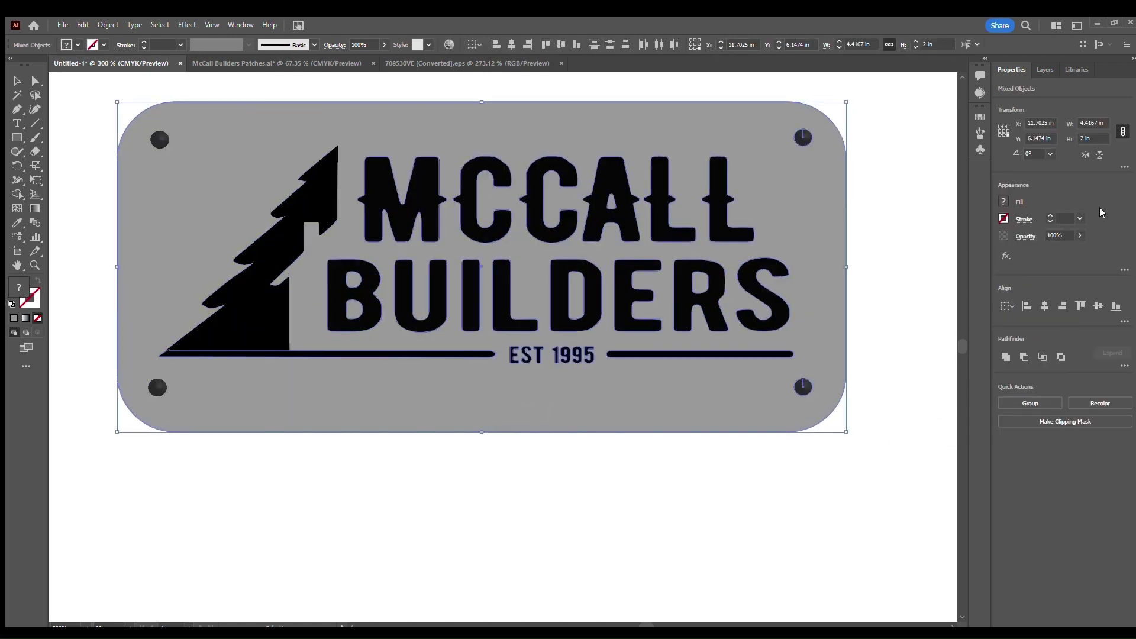
click(1087, 123)
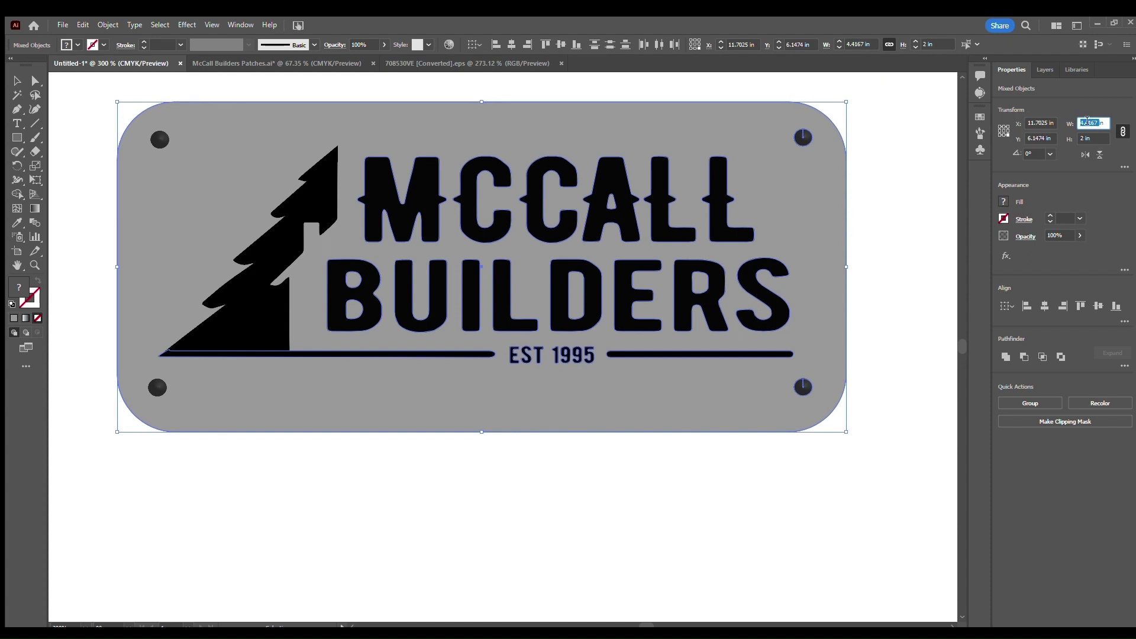
text(2.5)
key(Return)
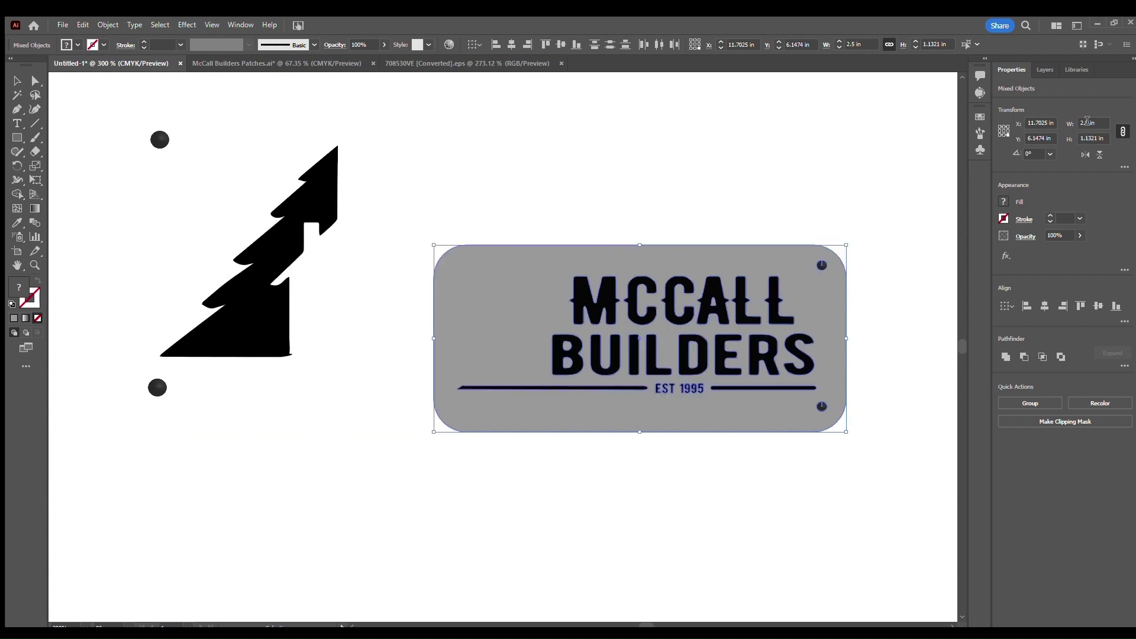
key(ctrl+z)
Select the entire badge artwork and scale it proportionally to a width of 2.5 in.
drag(93, 96, 891, 473)
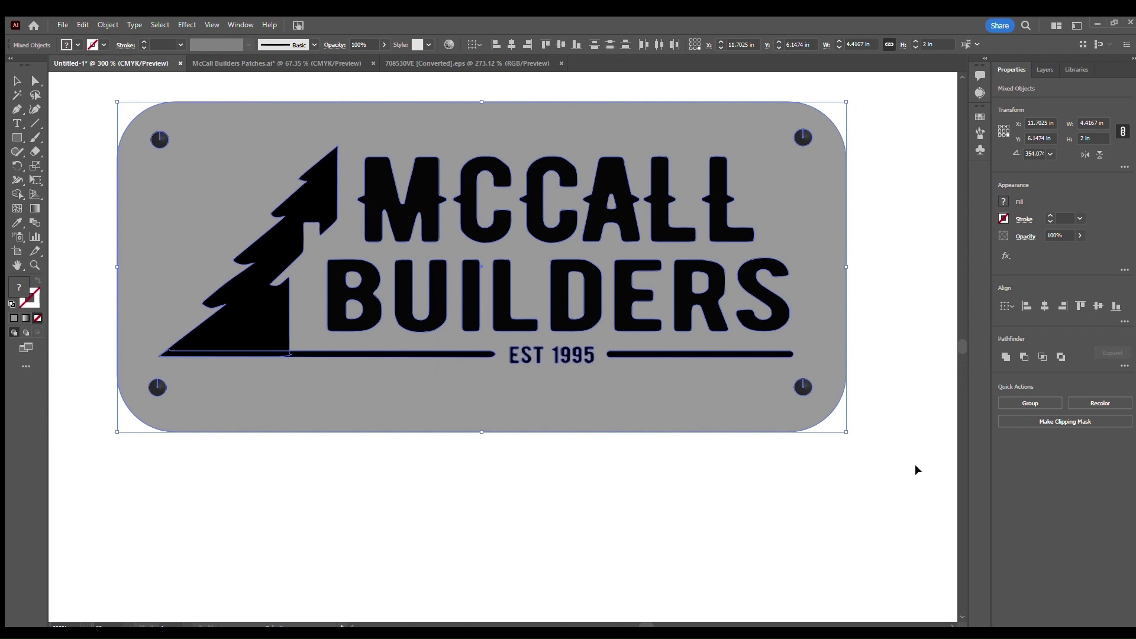
double_click(1088, 122)
text(2.5)
key(Return)
click(815, 562)
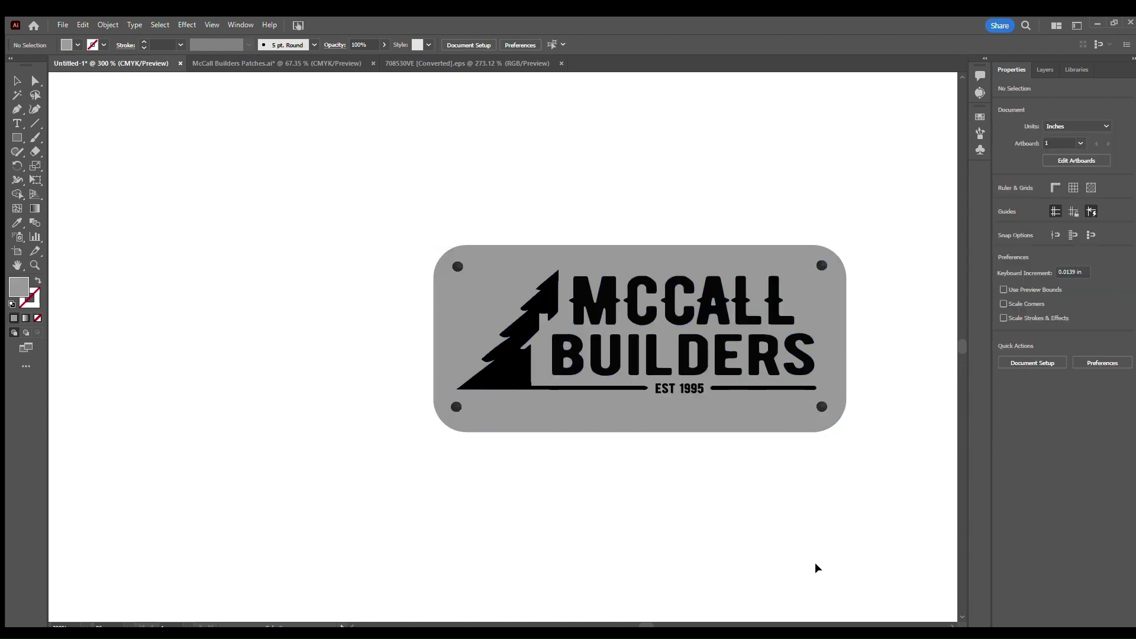
Examine the resized badge against the whole artboard and close up.
click(759, 422)
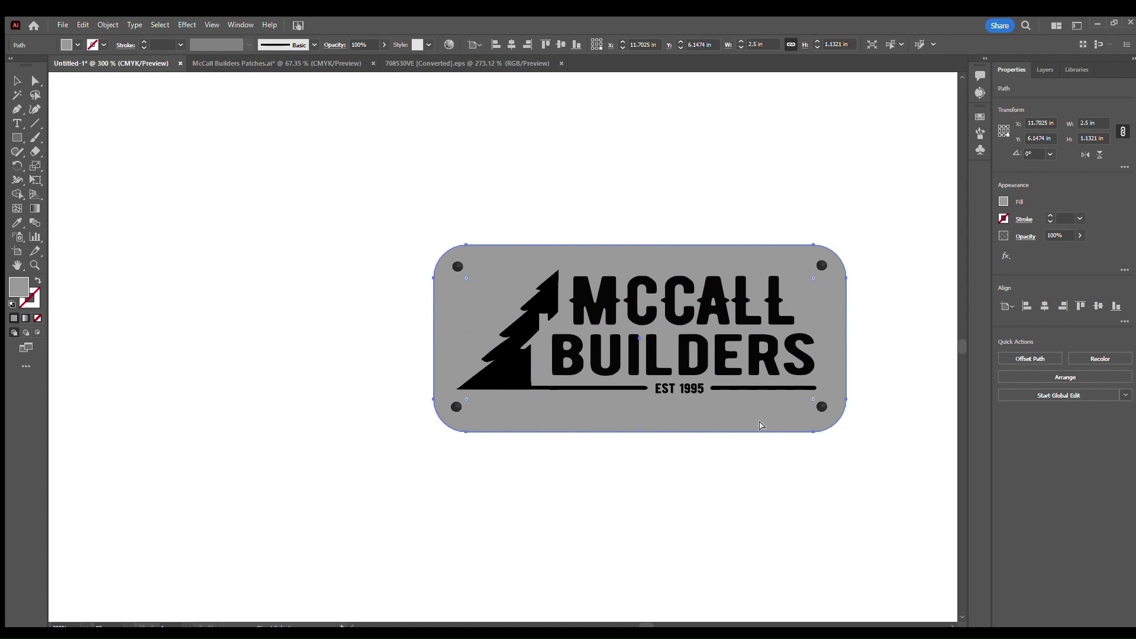
key(ctrl+0)
key(a)
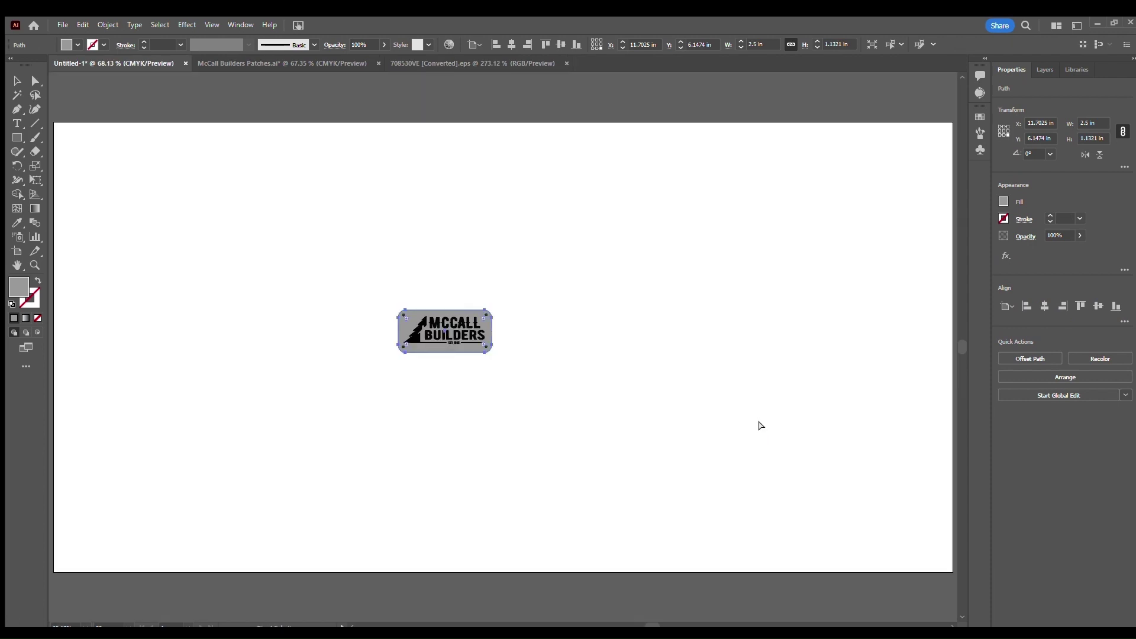
key(ctrl+minus)
key(ctrl+plus)
key(ctrl+plus)
key(ctrl+plus)
key(ctrl+plus)
key(ctrl+plus)
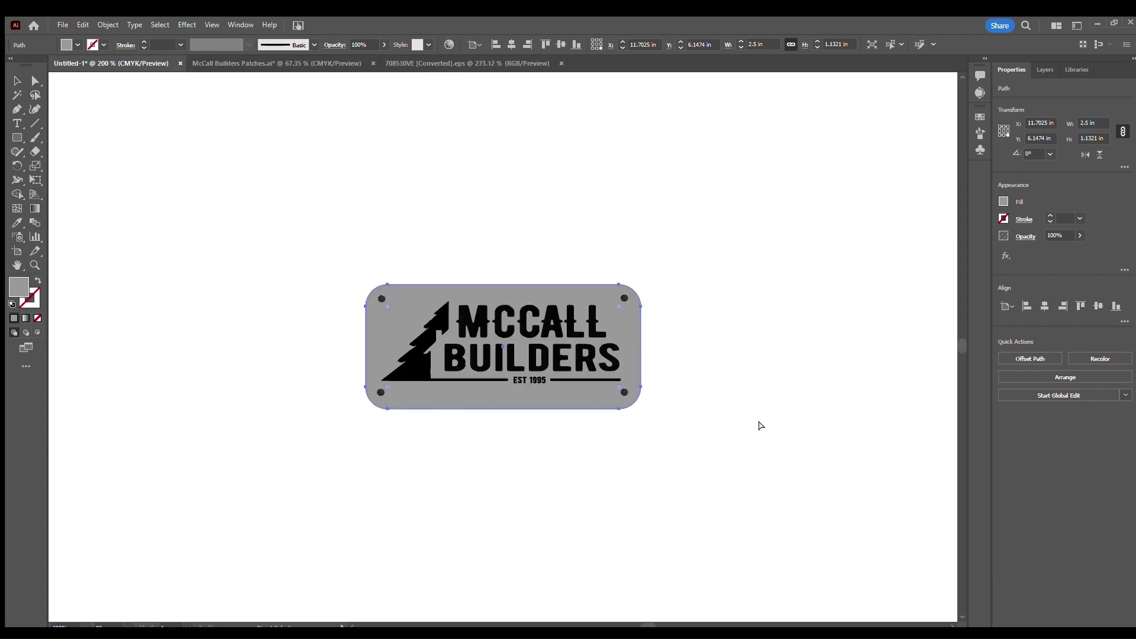
click(847, 345)
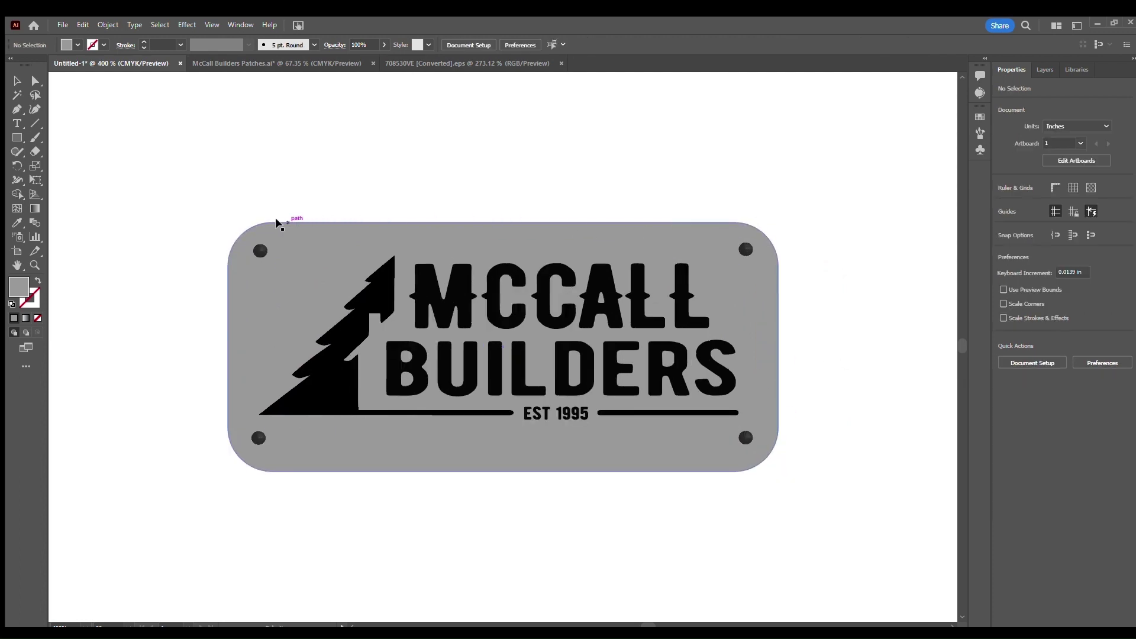
Turn the grey plate into an unfilled black outline with a 0.025 pt stroke.
click(631, 448)
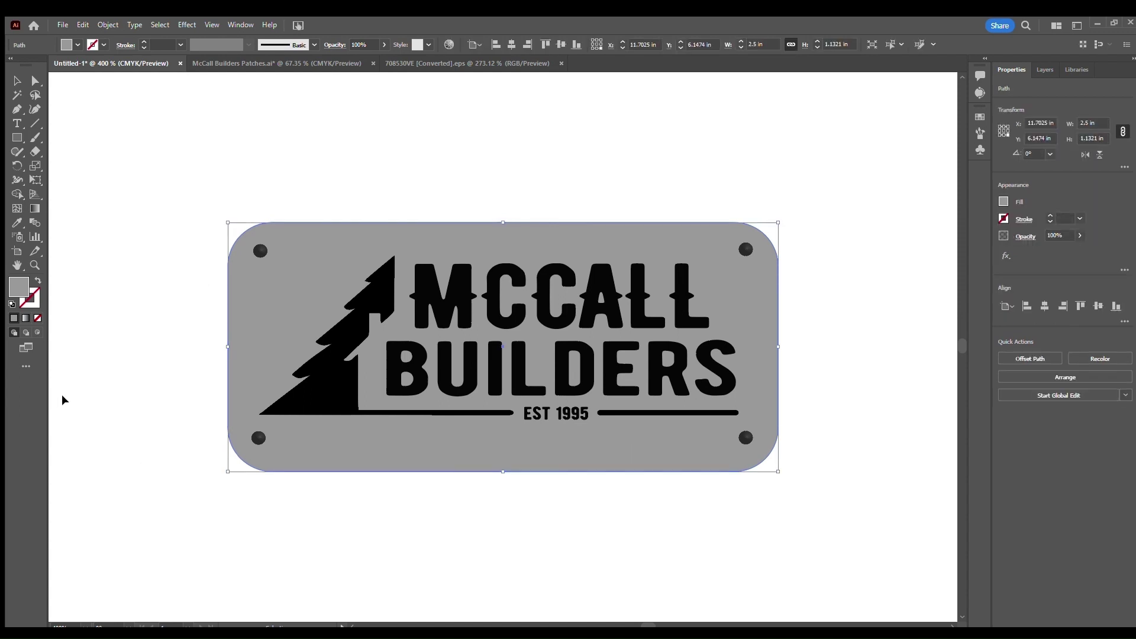
click(38, 280)
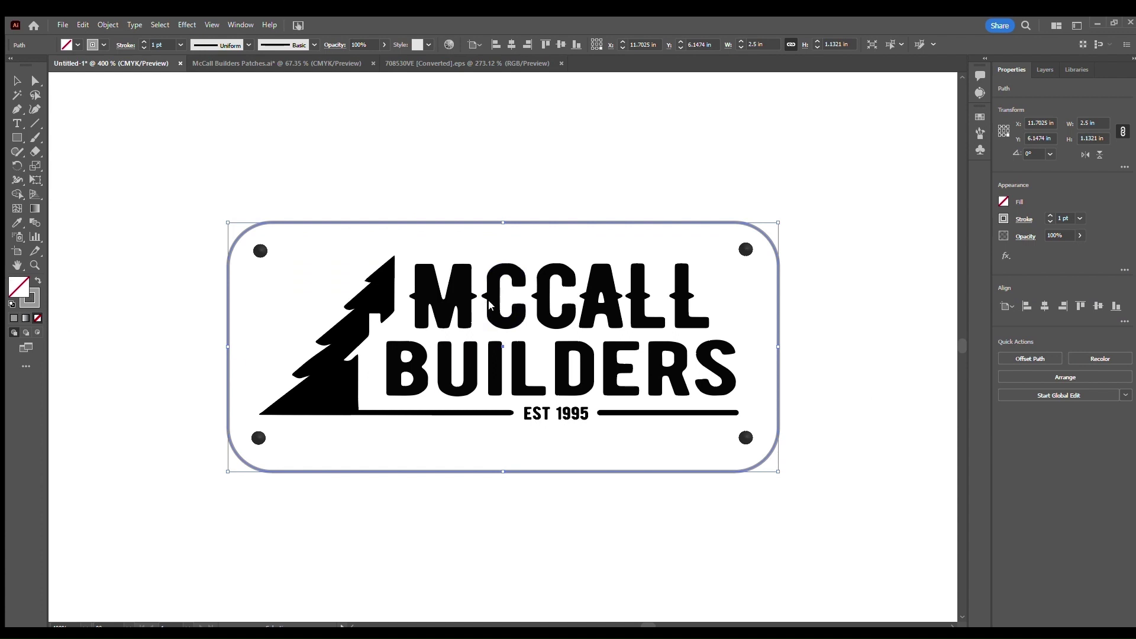
click(1059, 220)
text(0.025)
key(Return)
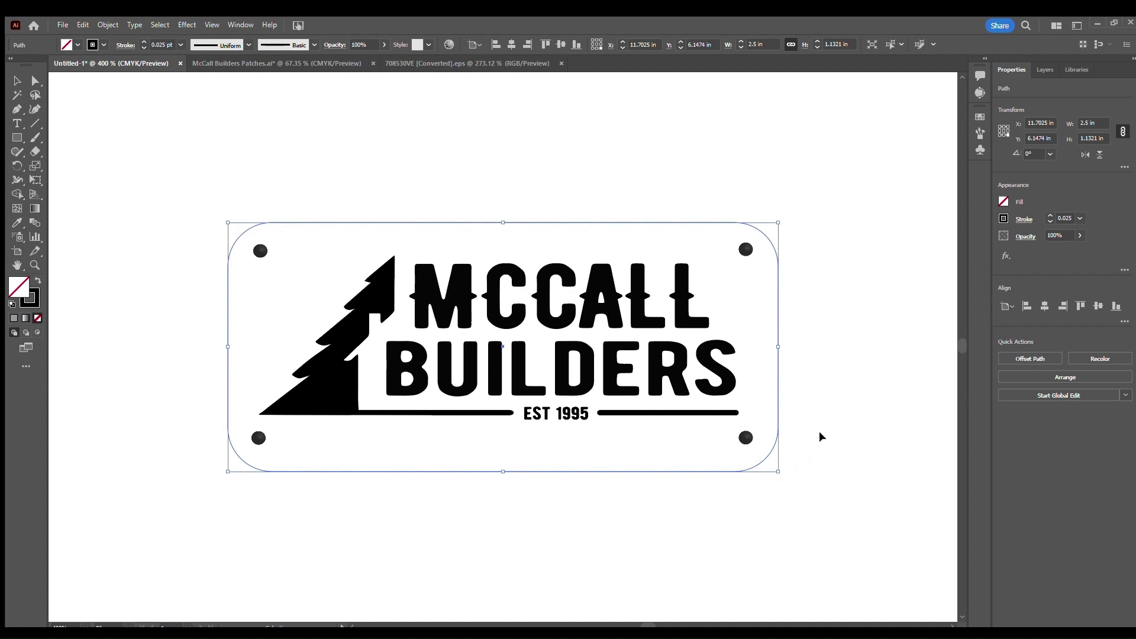
Select all four corner rivets and replace their gradient shading with a solid black fill.
click(745, 437)
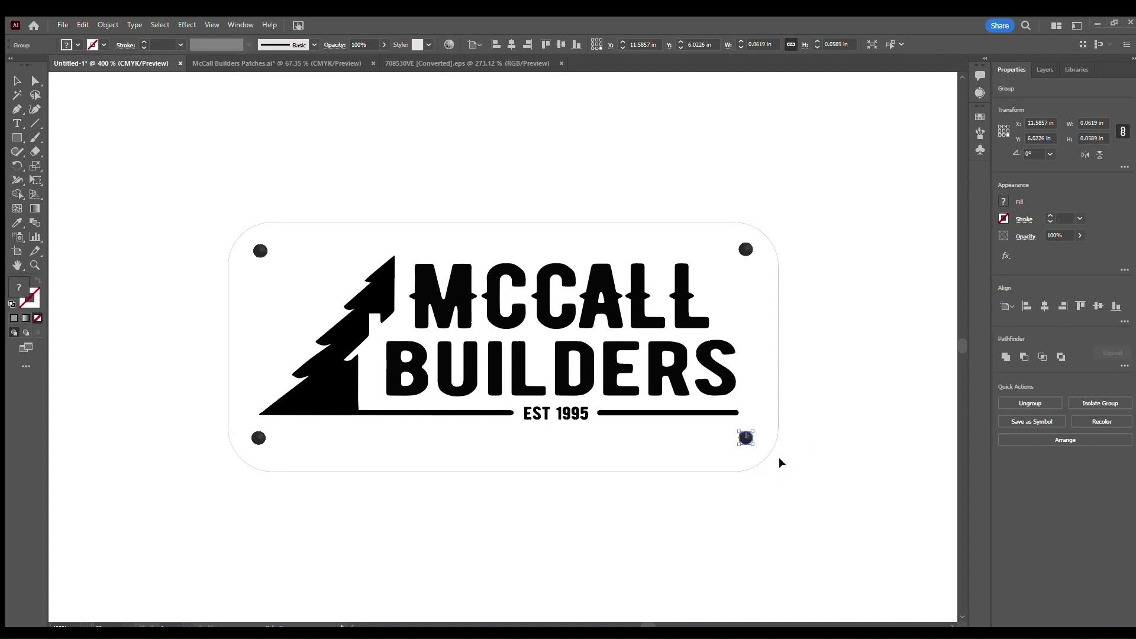
scroll(745, 436, up, 1)
scroll(744, 436, up, 6)
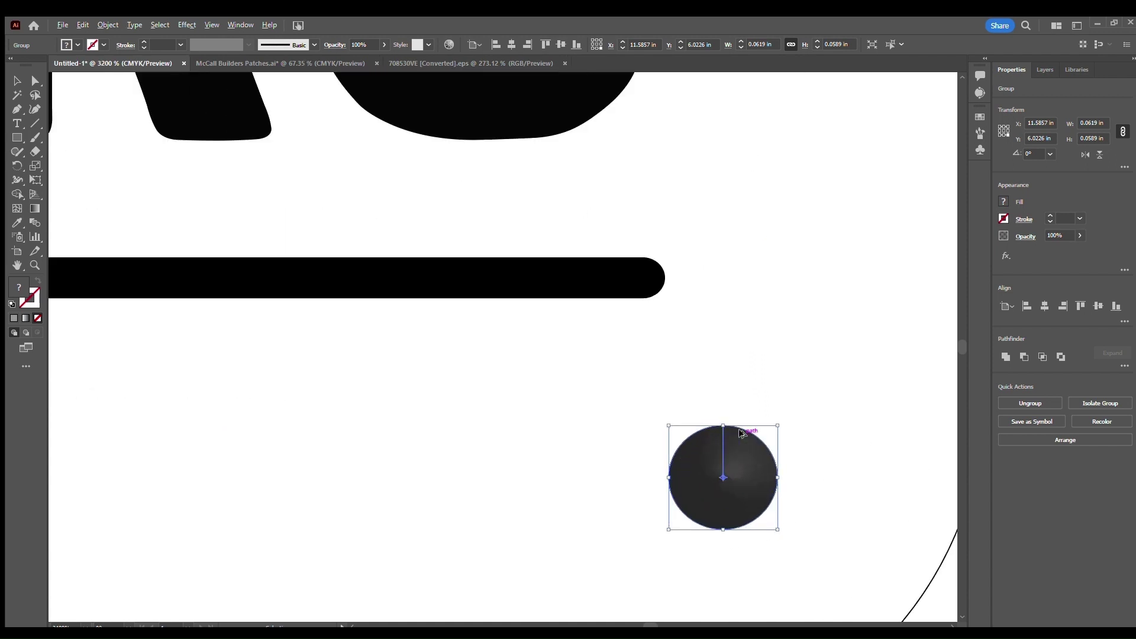
key(ctrl+shift+a)
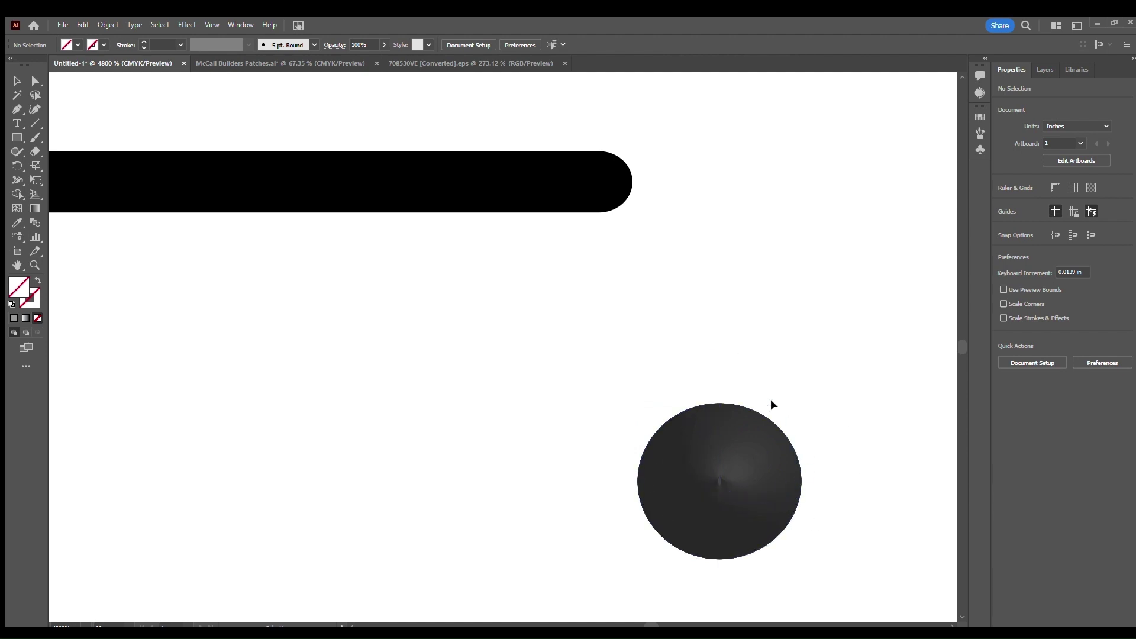
scroll(773, 434, down, 7)
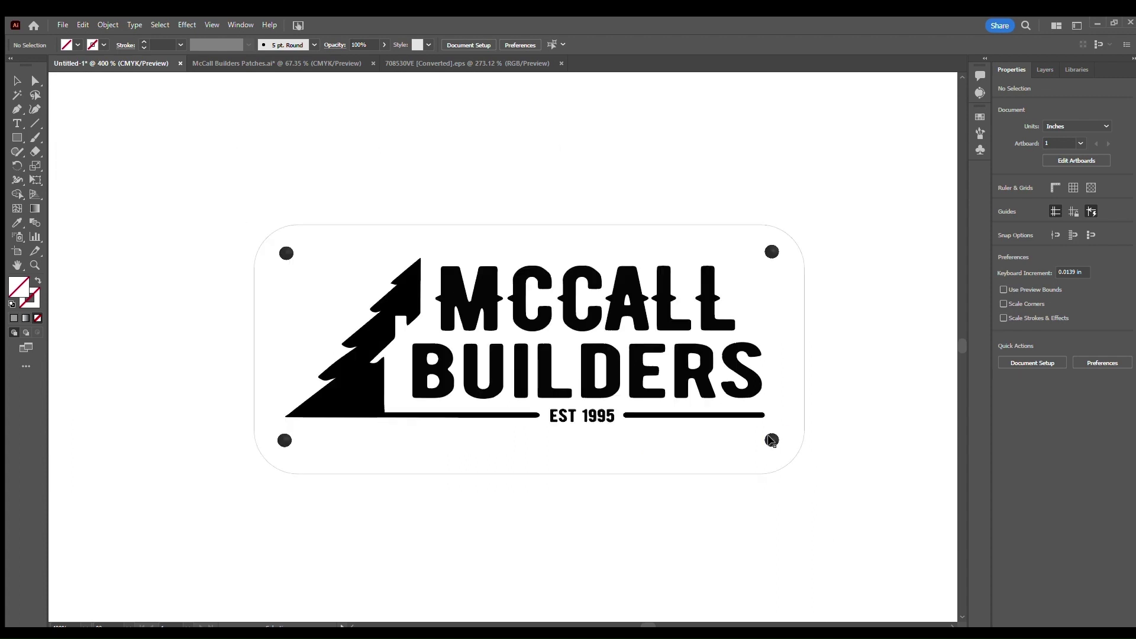
click(773, 440)
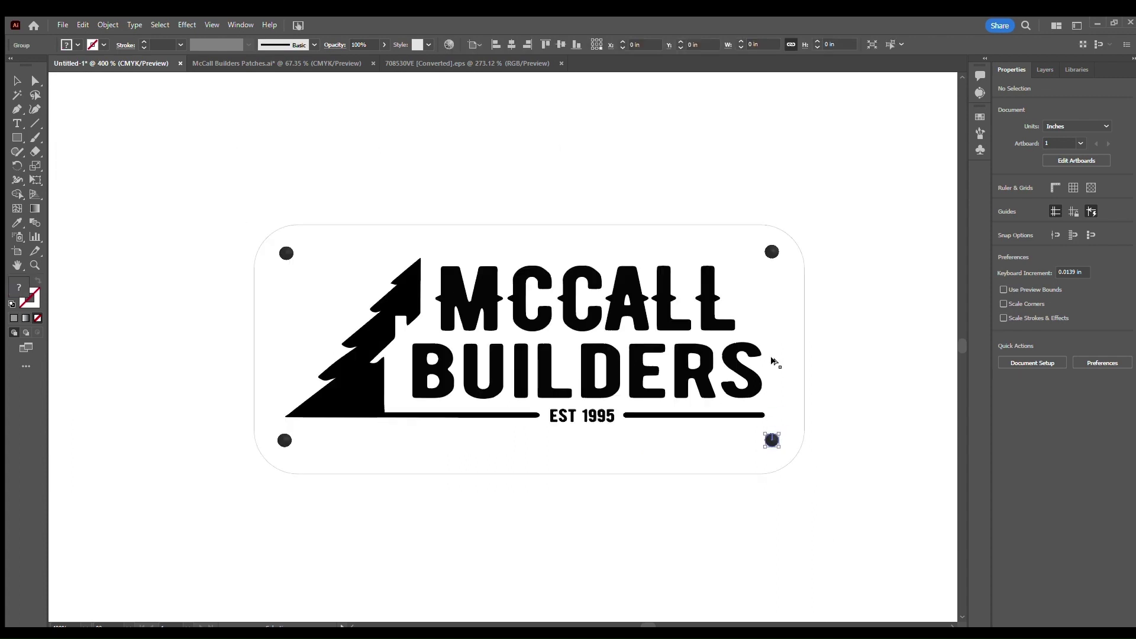
shift+click(770, 250)
shift+click(284, 253)
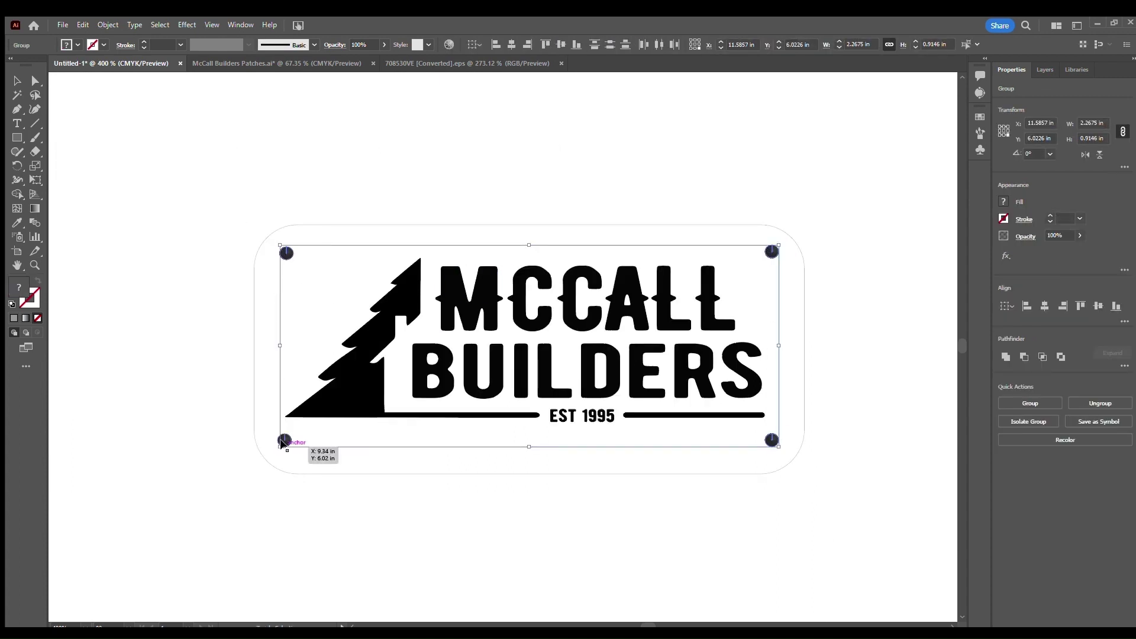
shift+click(284, 440)
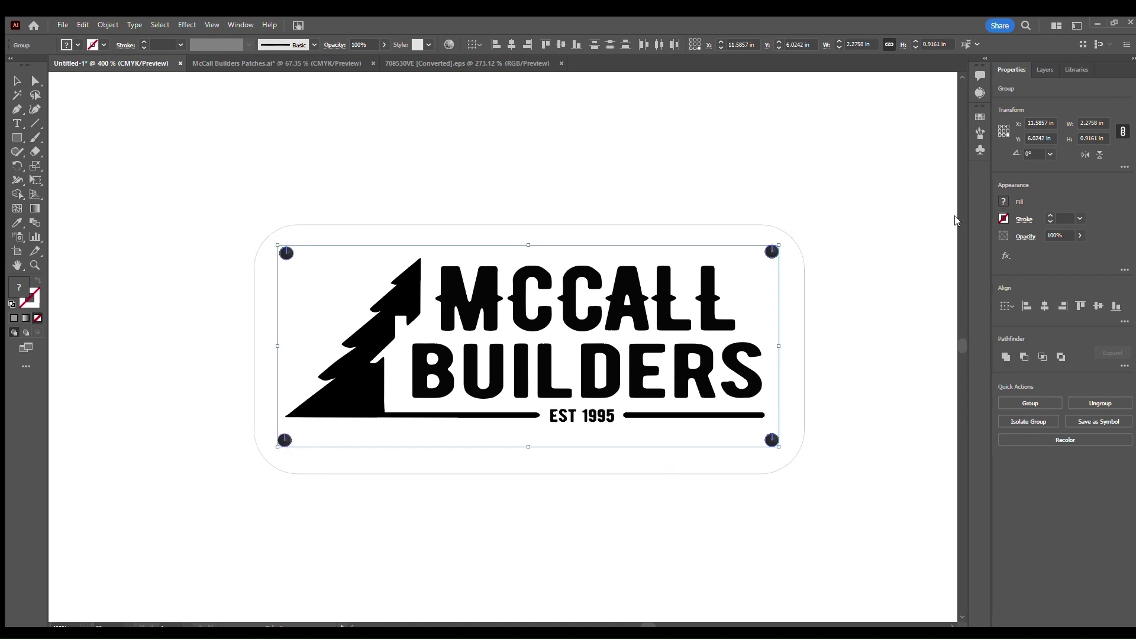
key(ctrl+z)
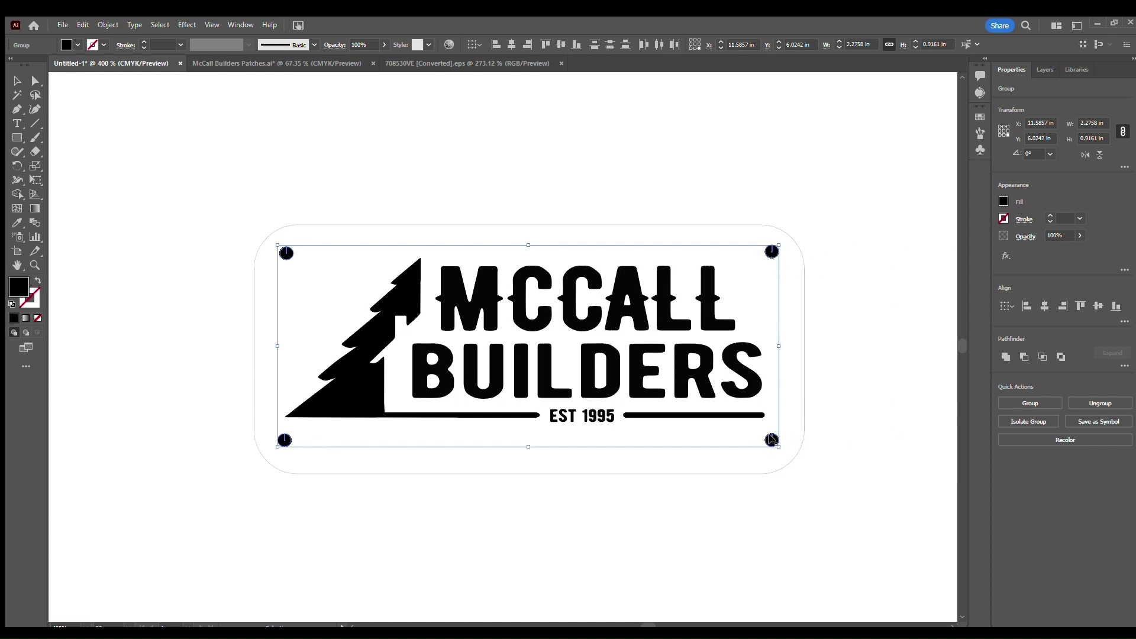
Unite the shapes of the four corner rivets with Pathfinder.
click(1005, 355)
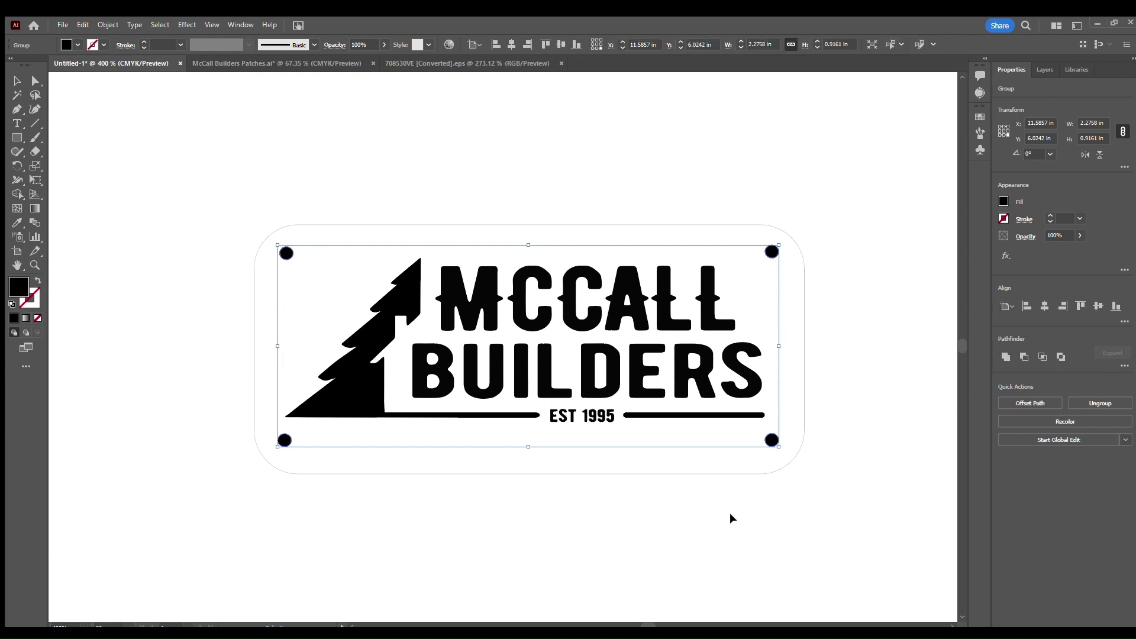
key(ctrl+z)
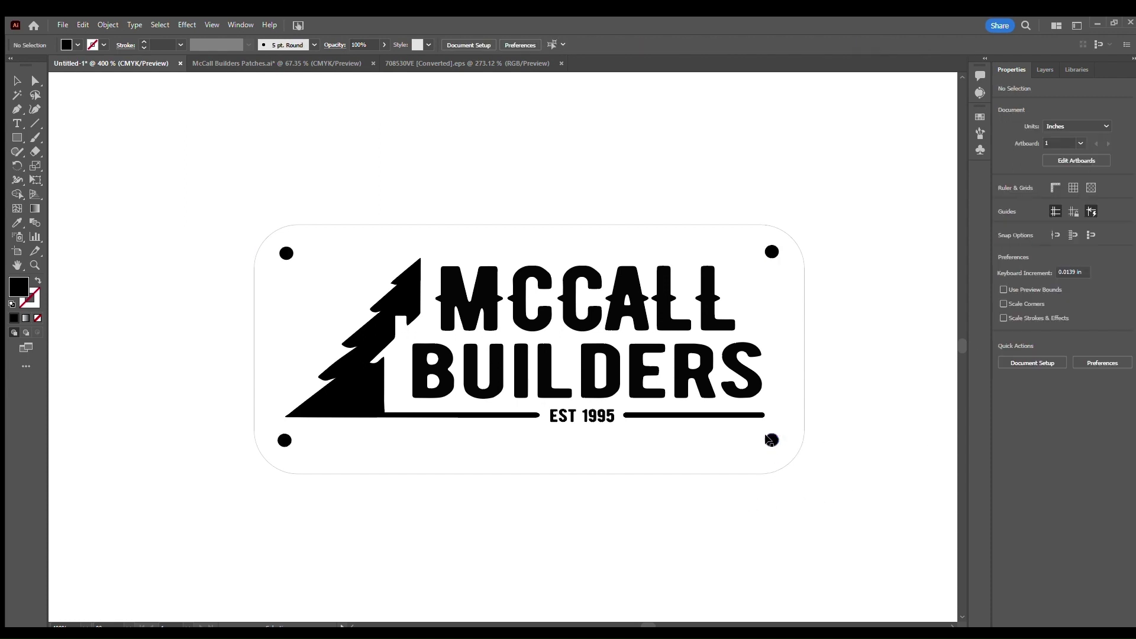
key(ctrl+shift+z)
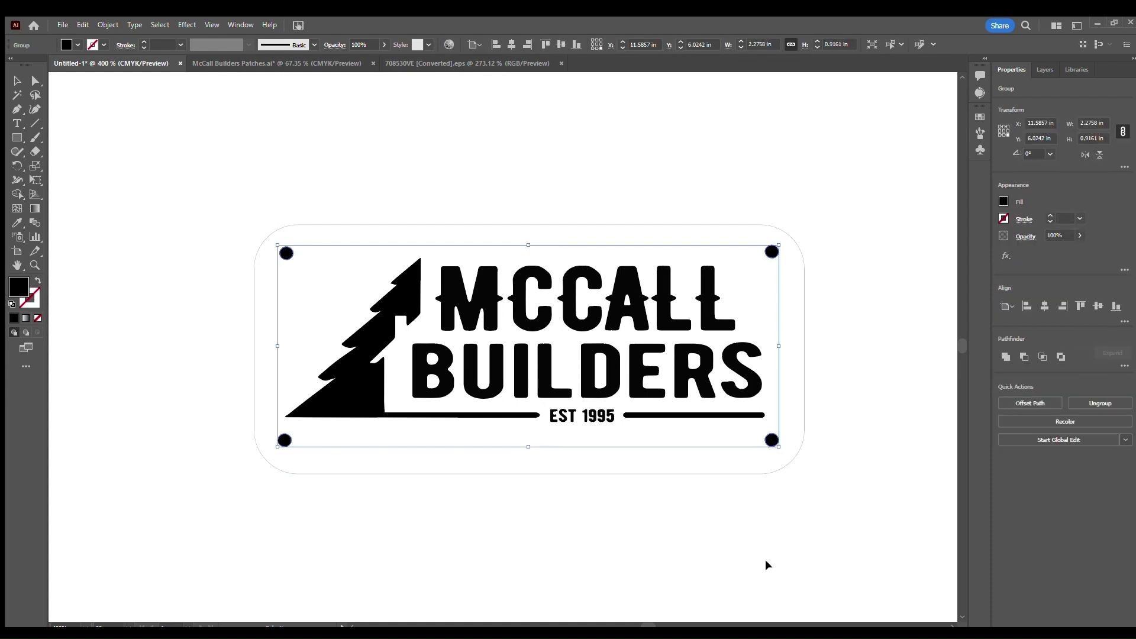
Select the tree and the overlapping line at its base and unite them with Pathfinder.
click(375, 414)
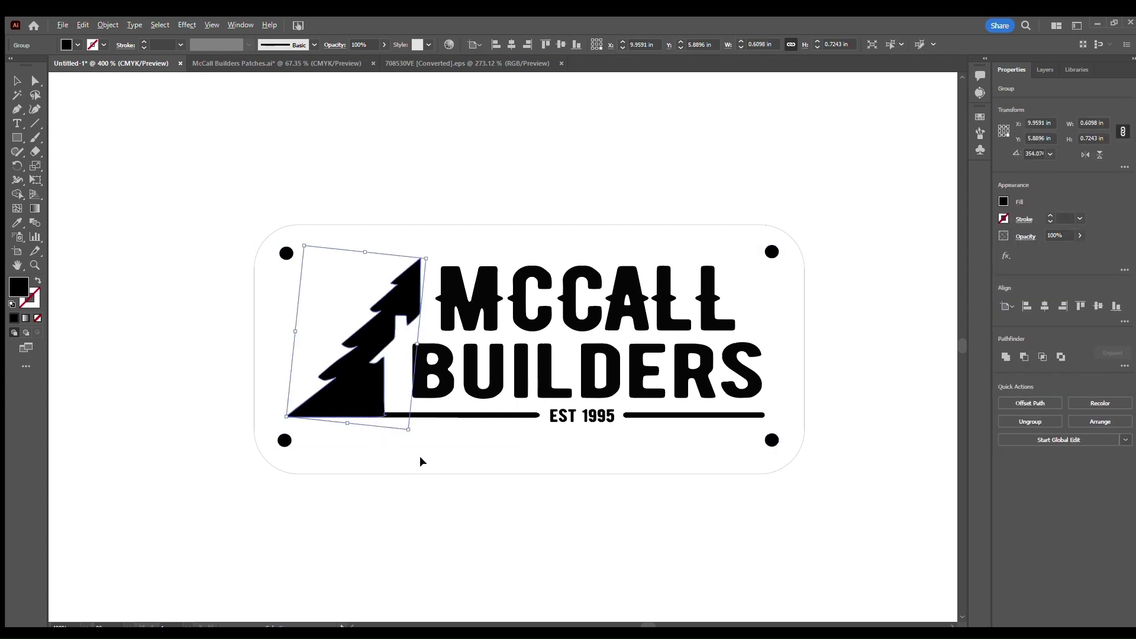
scroll(410, 438, up, 3)
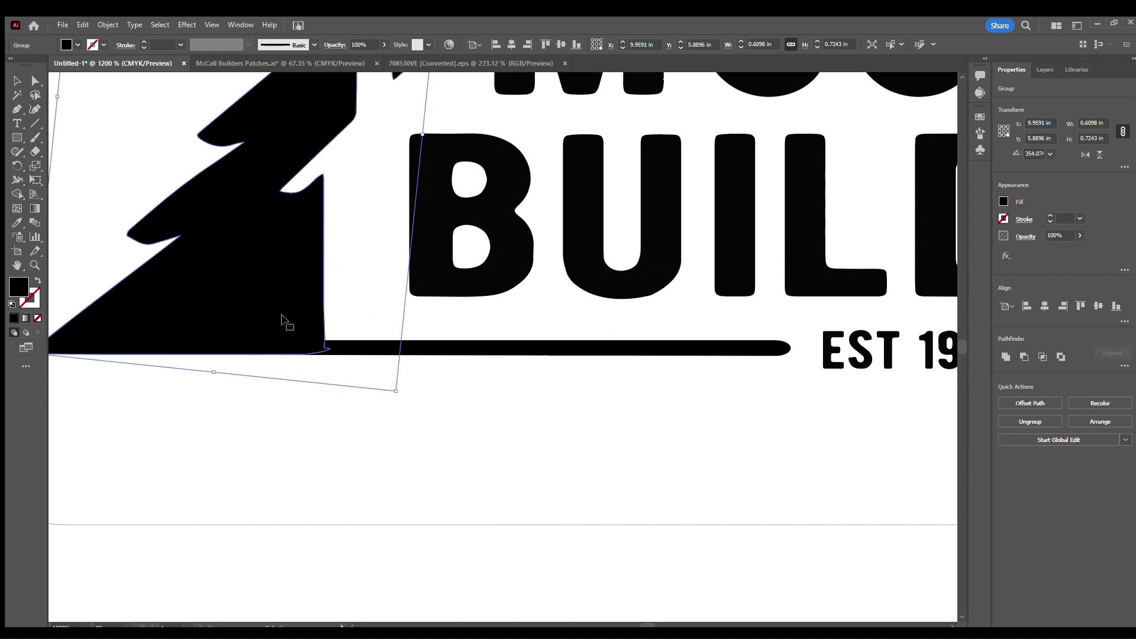
click(357, 354)
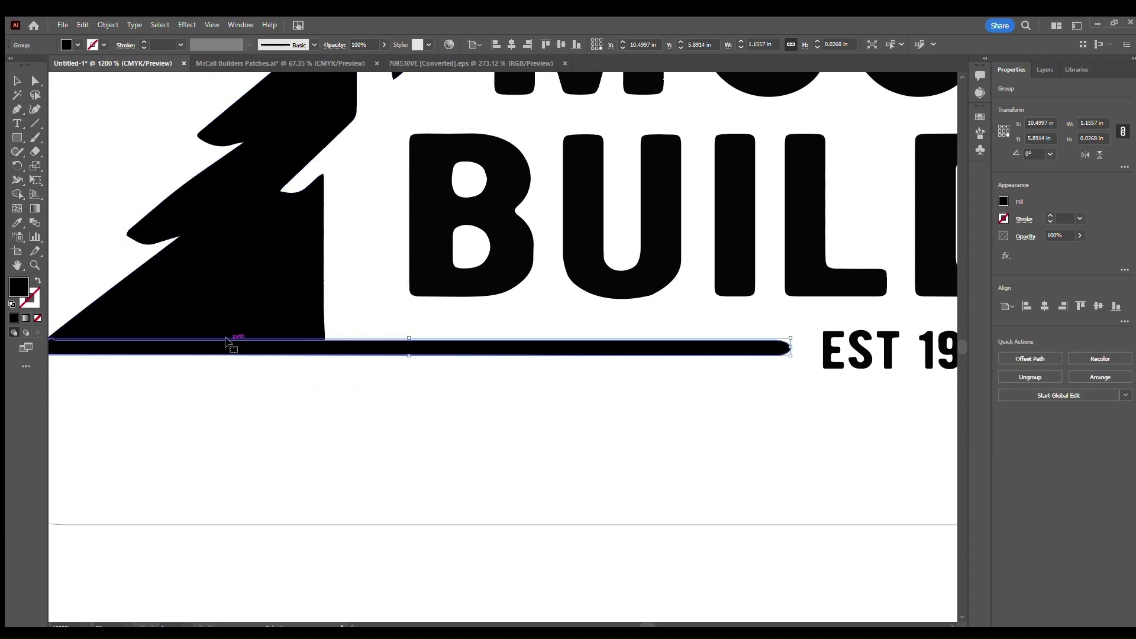
scroll(242, 362, left, 5)
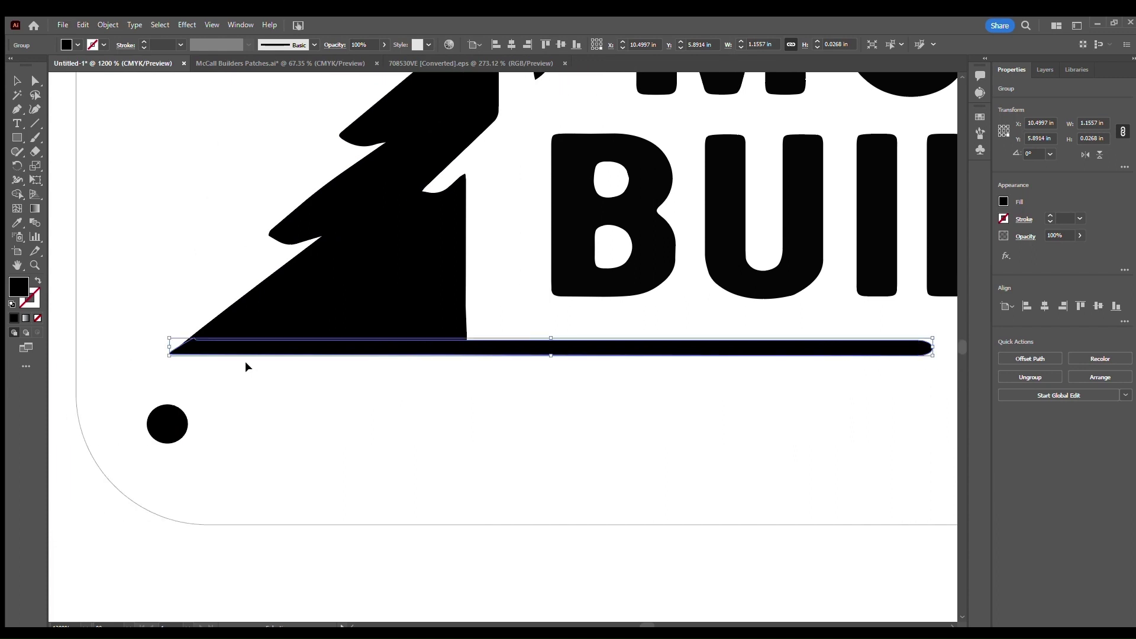
scroll(245, 361, down, 2)
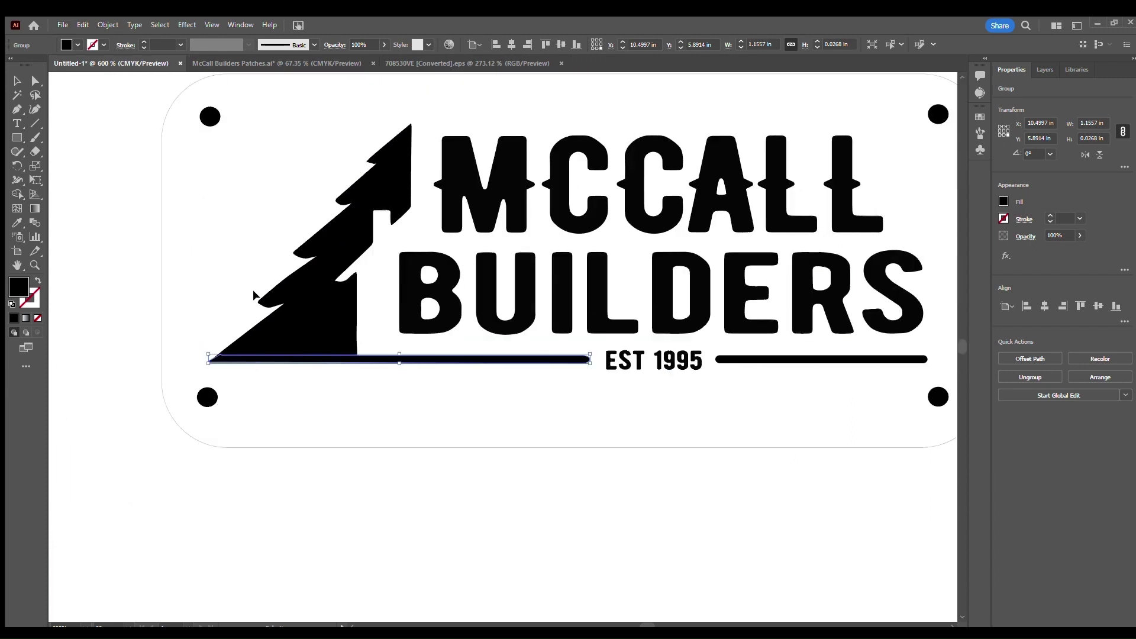
scroll(253, 290, up, 3)
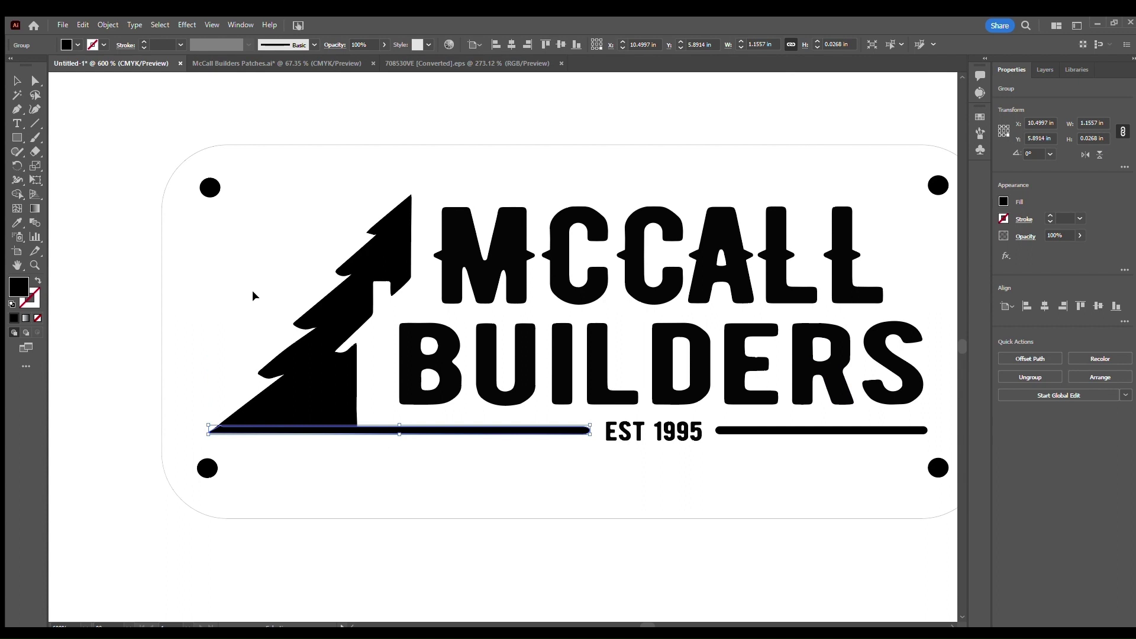
shift+click(299, 380)
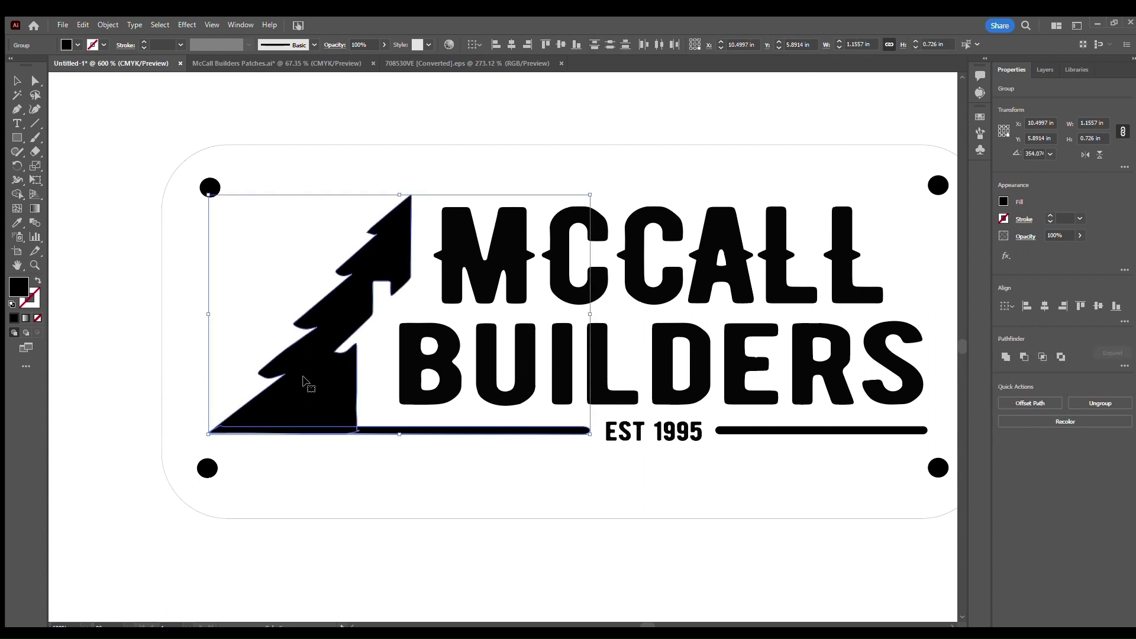
click(1006, 357)
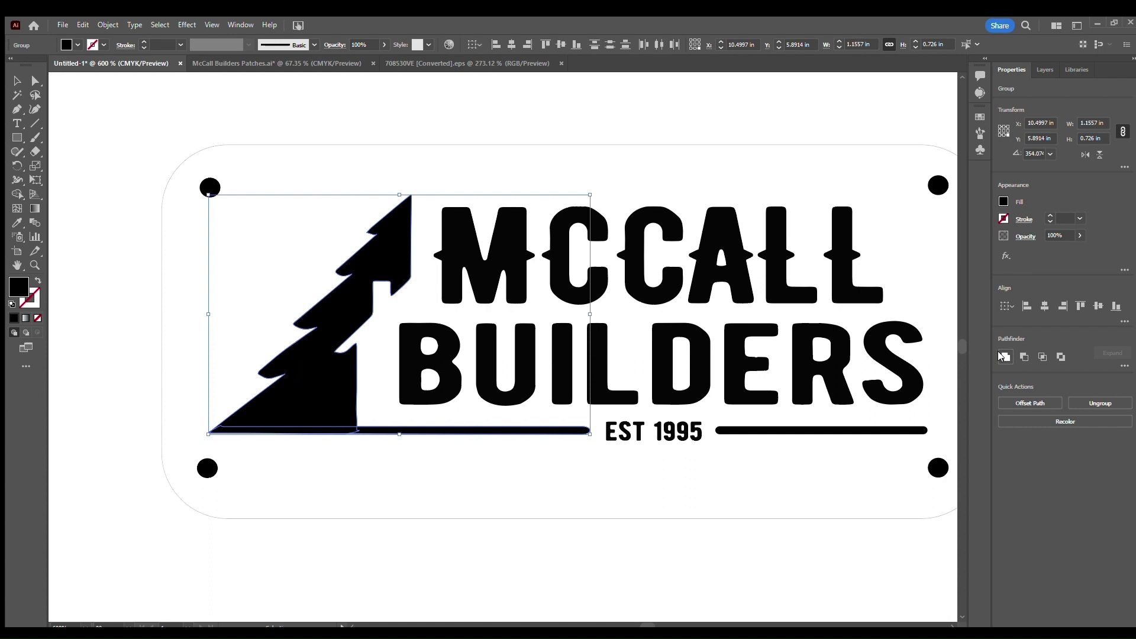
Group the lettering, tree, lines and rivets, leaving the outer outline out of the group.
click(379, 460)
drag(345, 222, 853, 471)
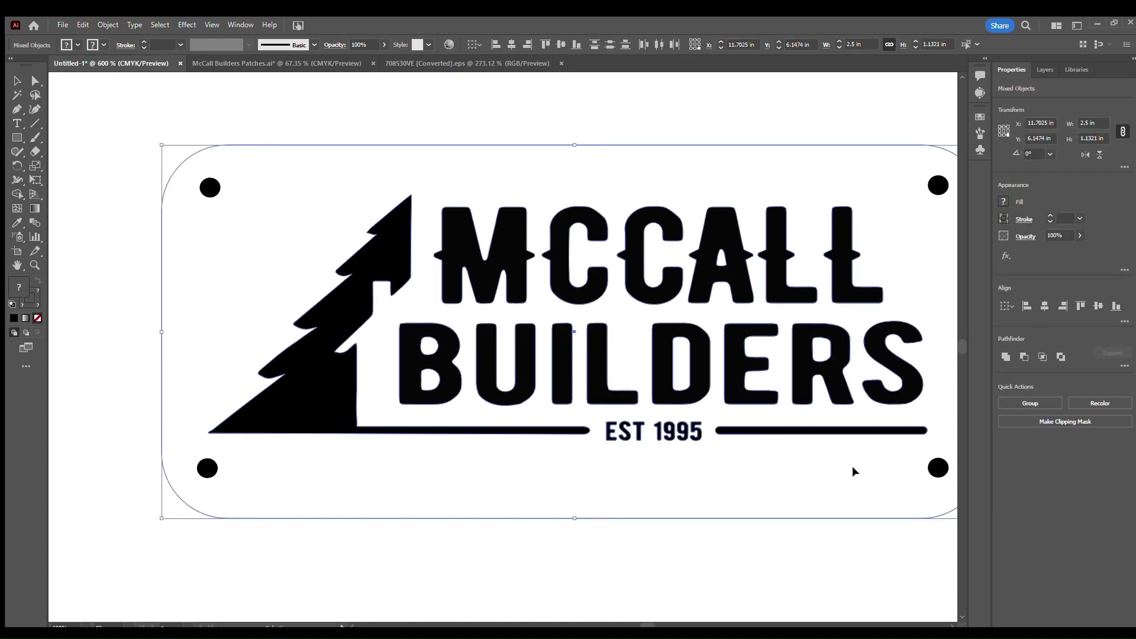
scroll(852, 466, right, 5)
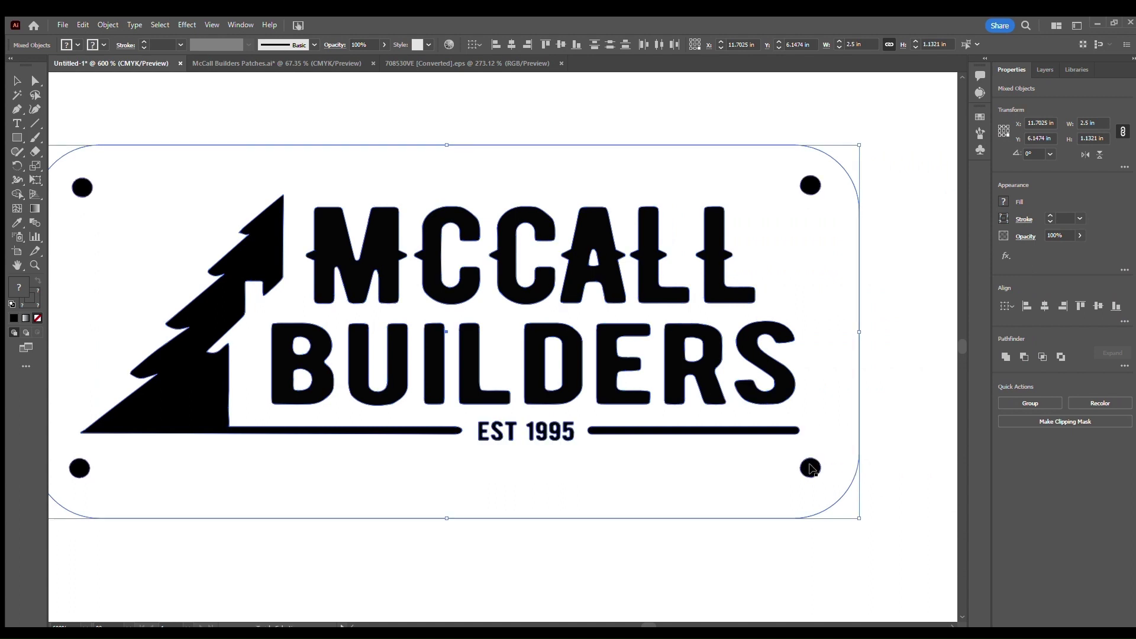
shift+click(823, 503)
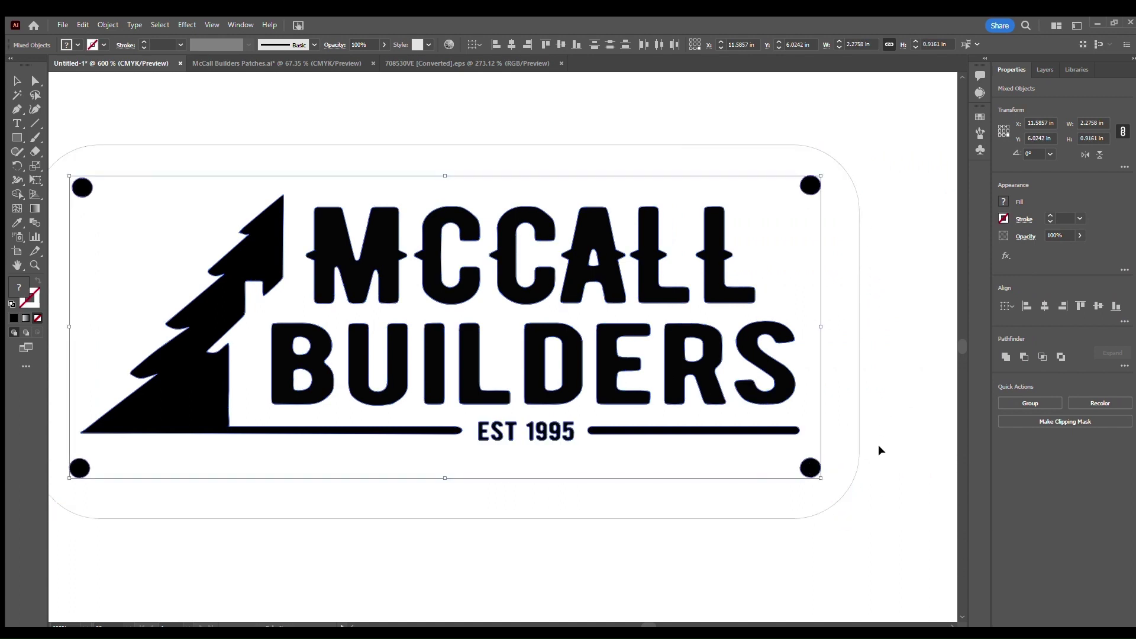
key(ctrl+g)
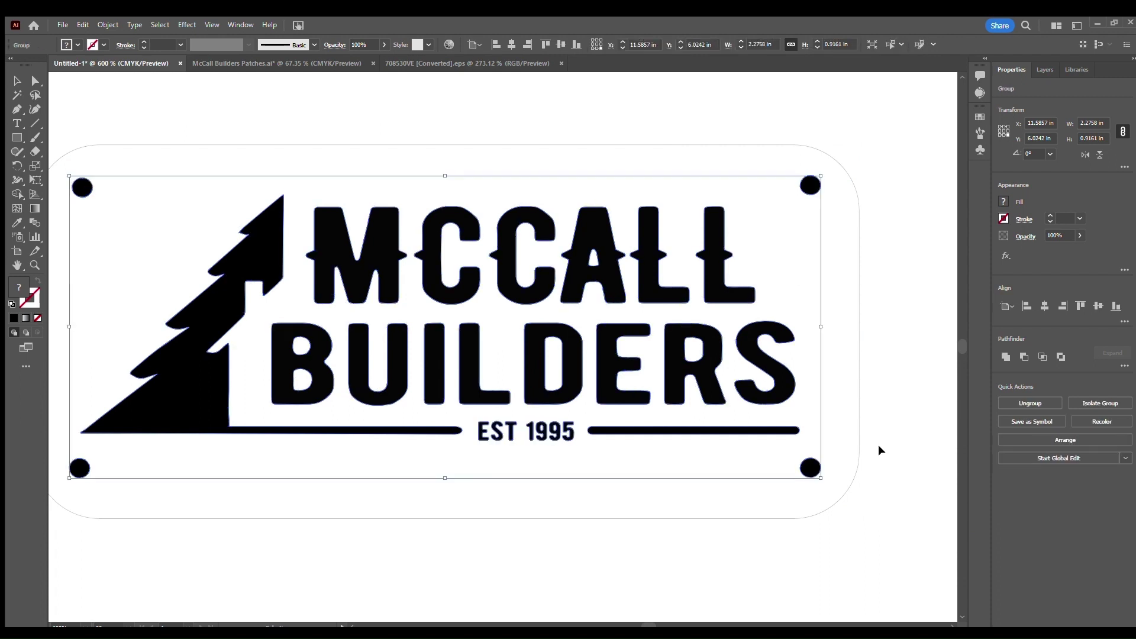
scroll(615, 552, down, 2)
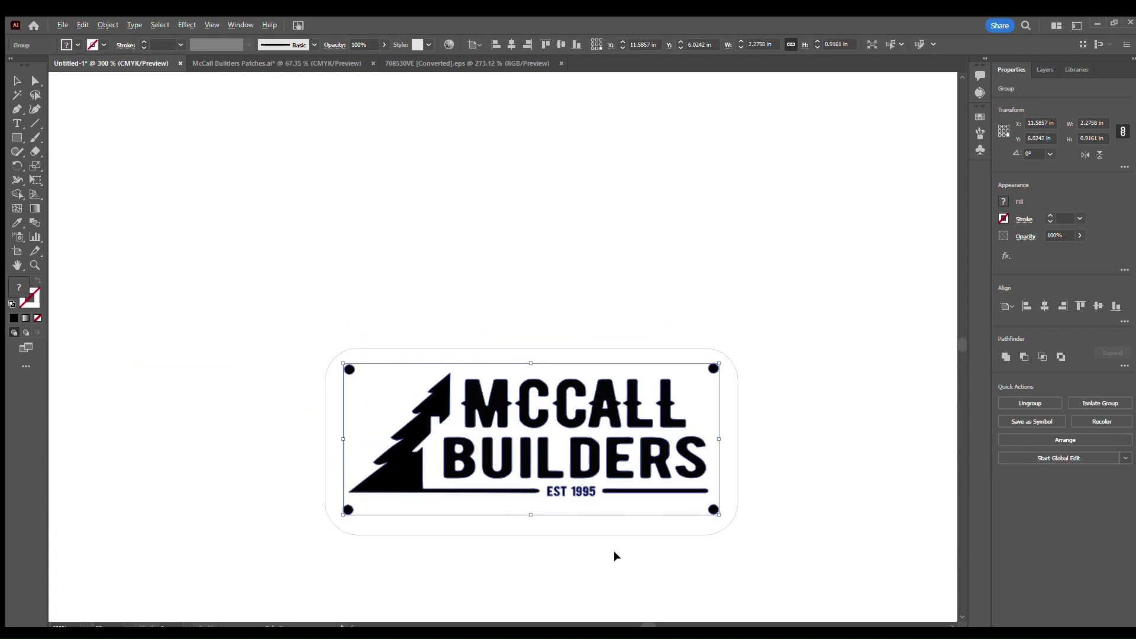
click(614, 553)
Duplicate the rounded outer outline, placing the copy slightly above the original.
scroll(615, 553, down, 2)
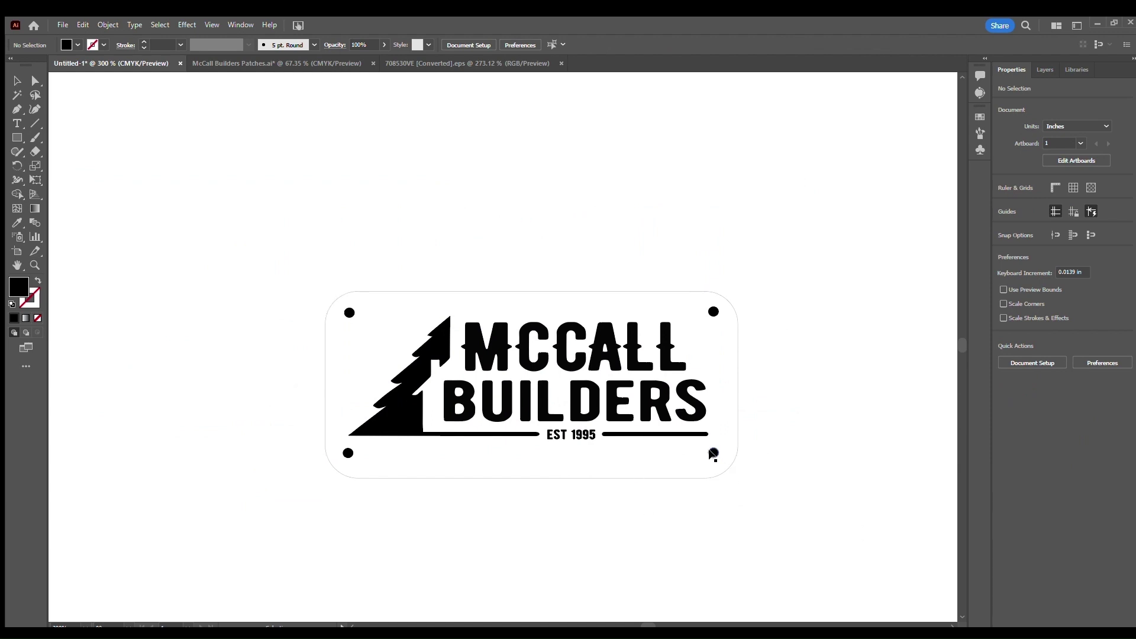
click(711, 473)
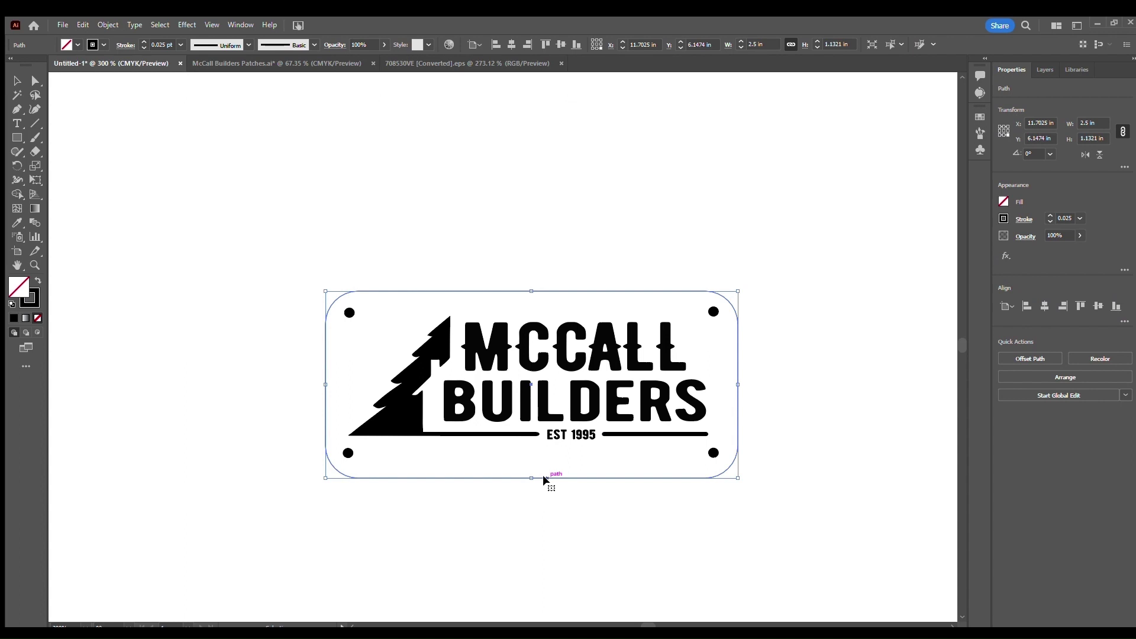
drag(544, 479, 543, 467)
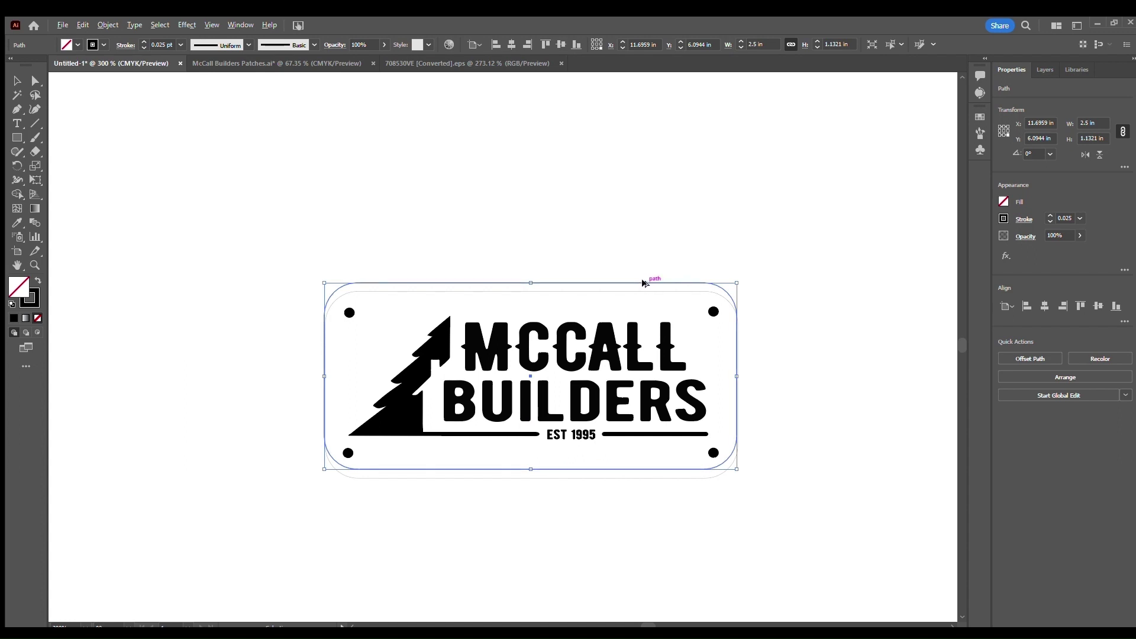
drag(642, 280, 650, 250)
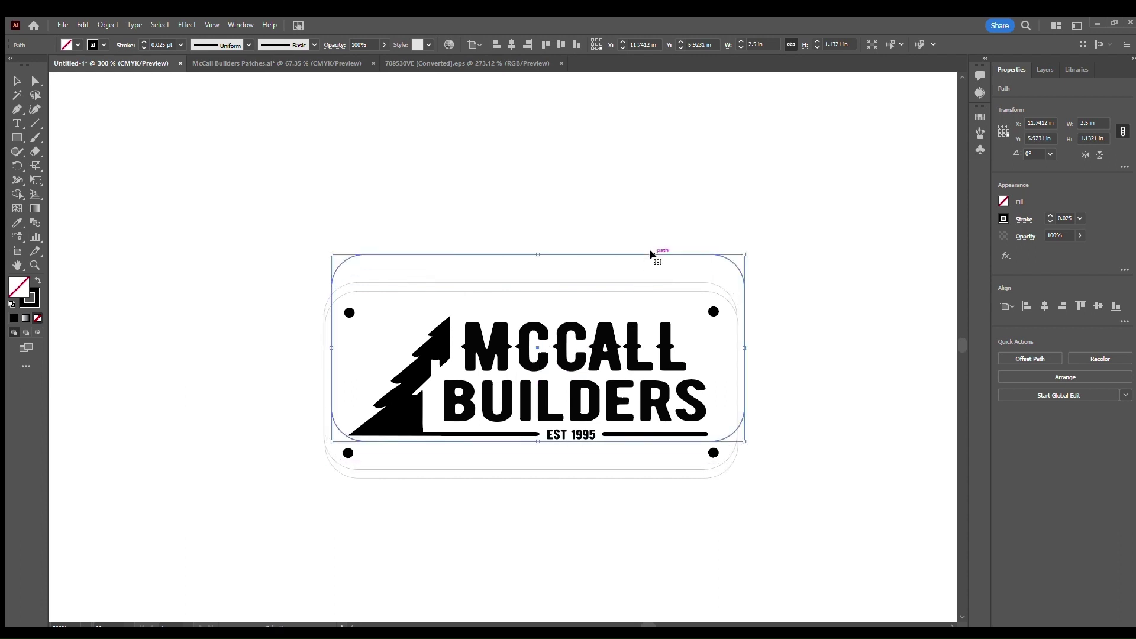
key(ctrl+z)
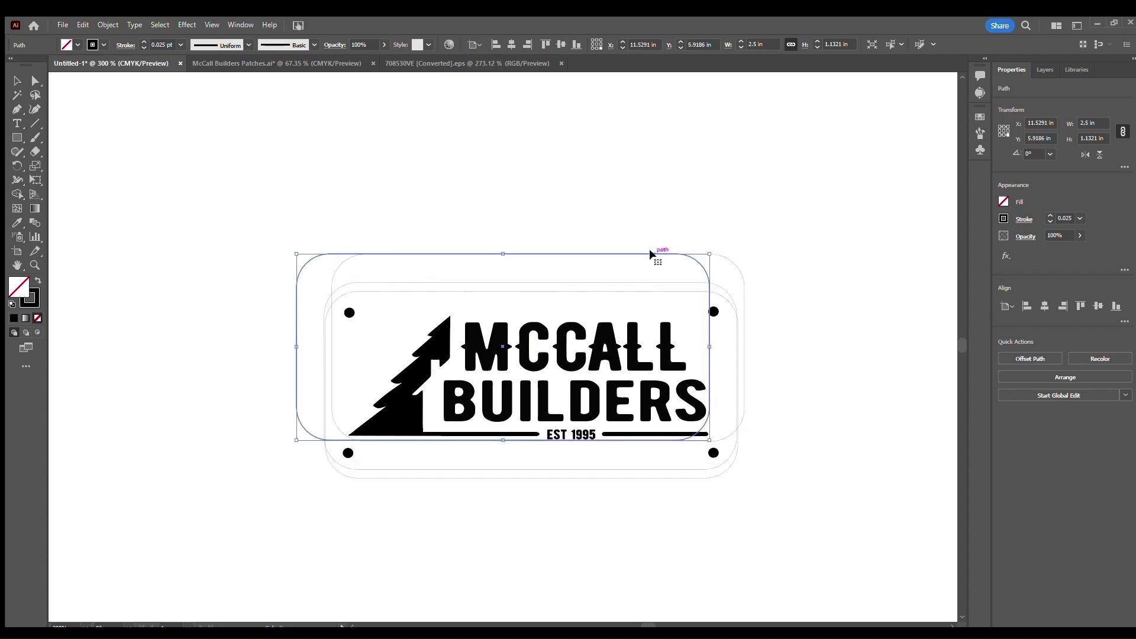
key(ctrl+z)
key(ctrl+z)
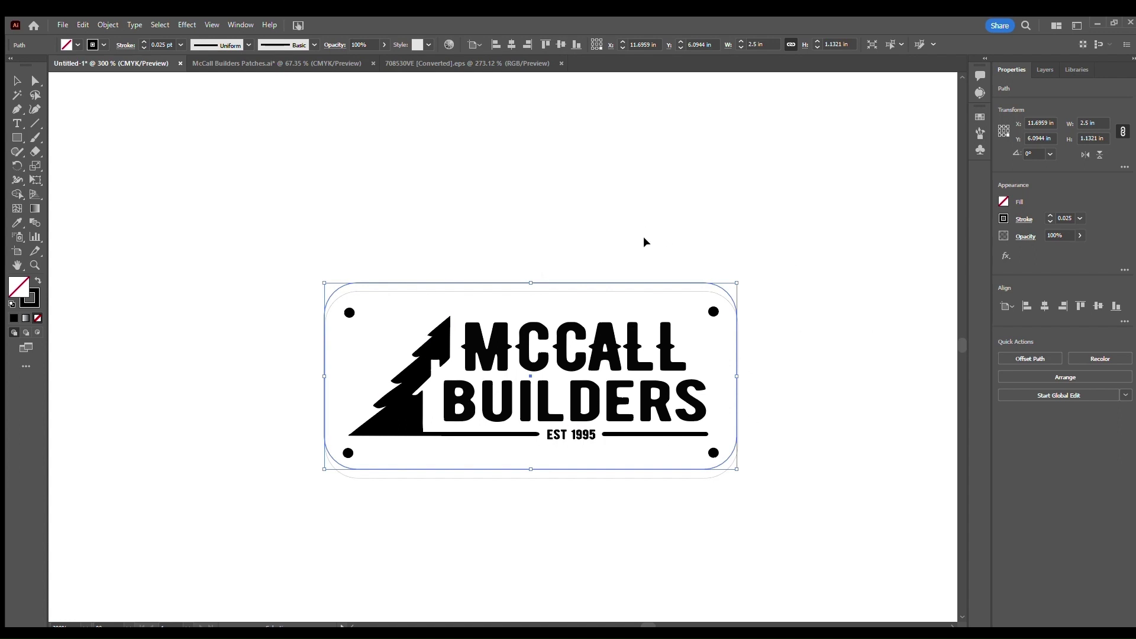
Scale the duplicated outline proportionally to a width of 2.25 in.
double_click(1086, 123)
text(2.25)
key(Return)
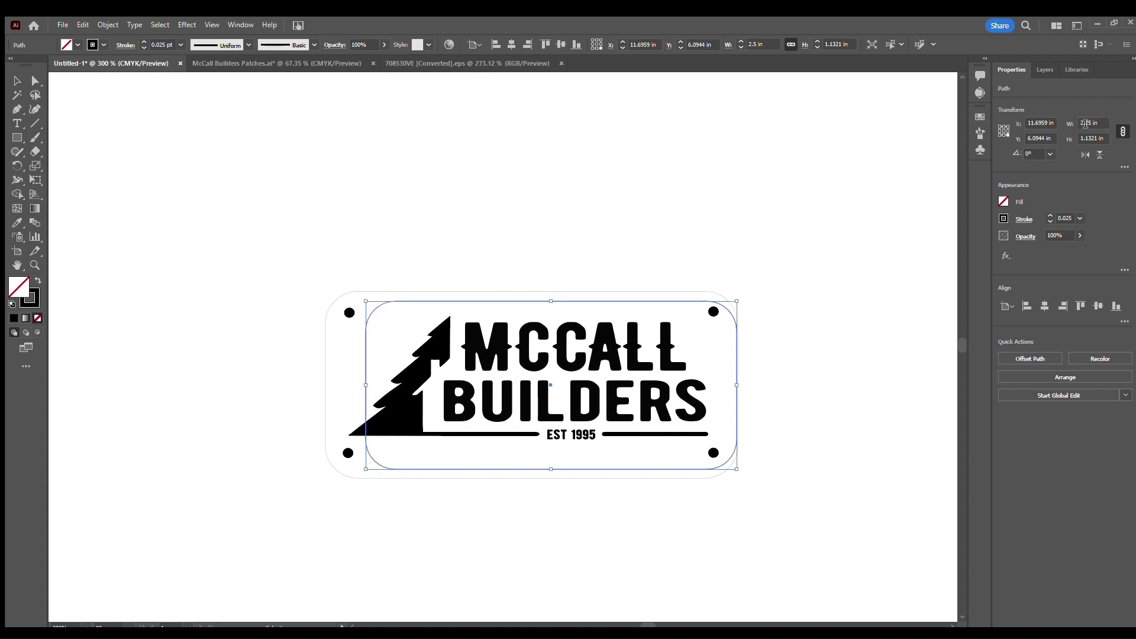
Center both outlines and the artwork group on each other horizontally and vertically.
drag(799, 240, 331, 586)
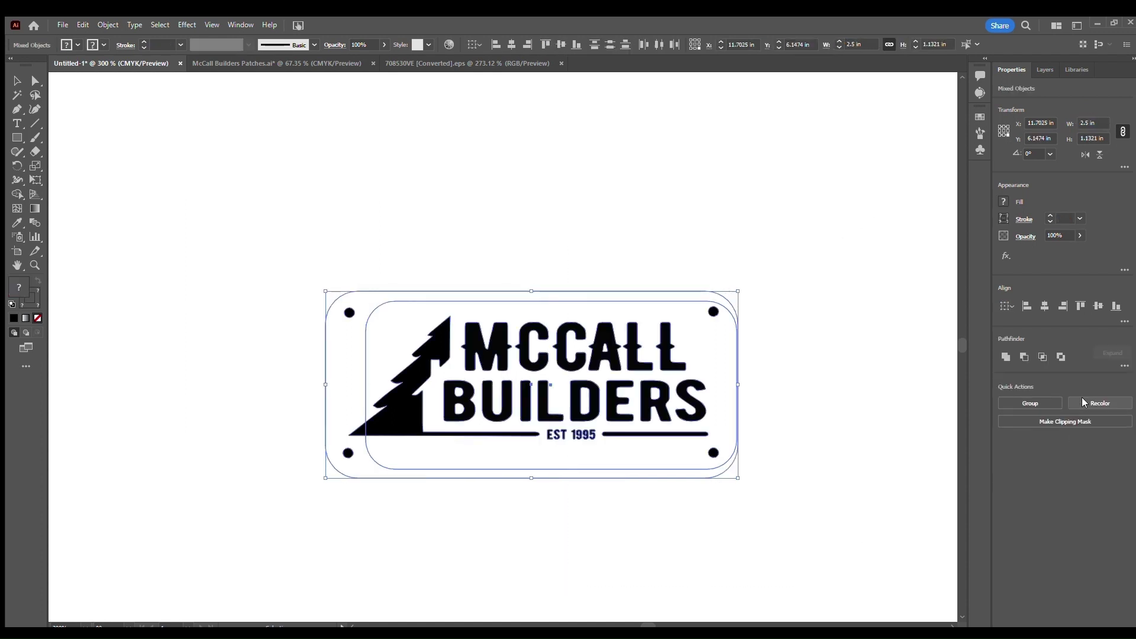
click(1044, 306)
click(1098, 306)
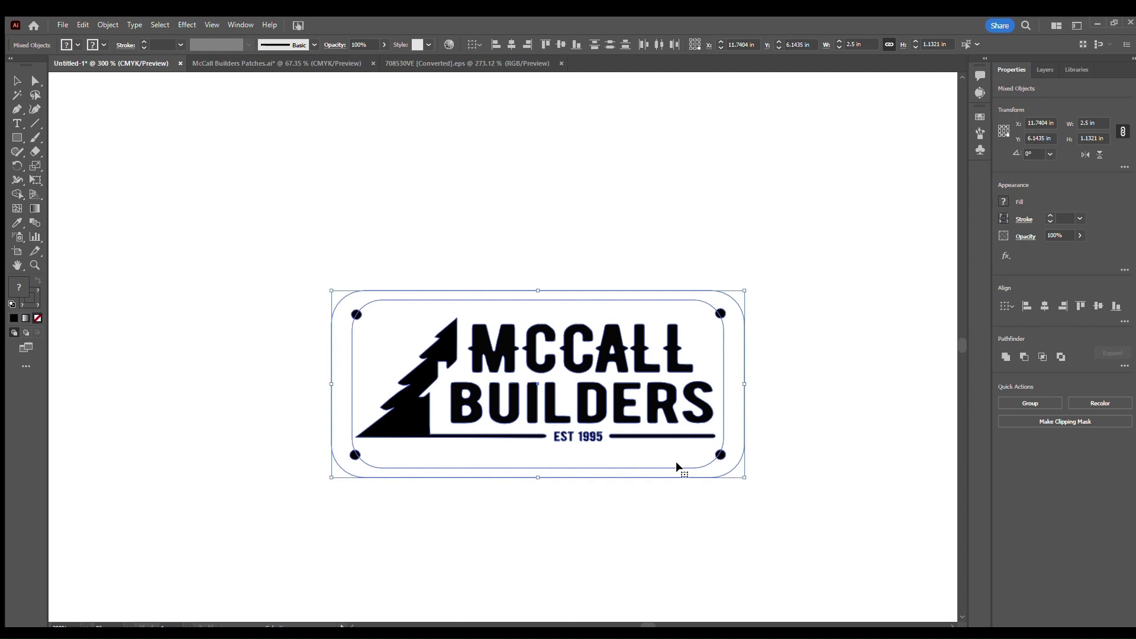
click(592, 529)
click(387, 477)
click(381, 492)
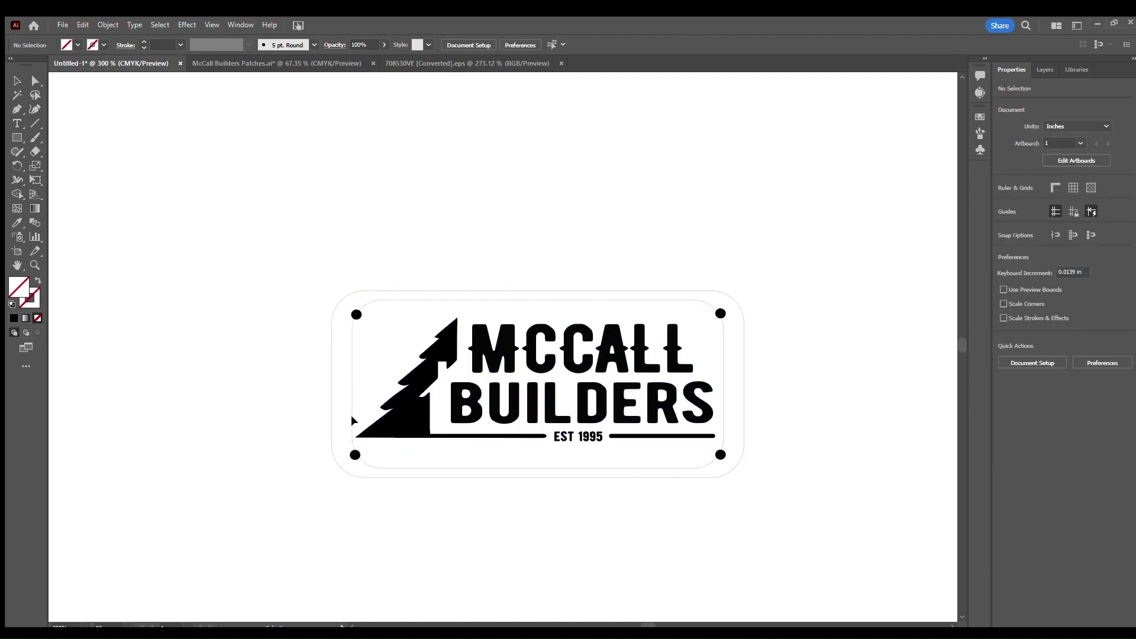
Resize the inner outline to about 2.28 in wide and 0.97 in high, and re-center it within the badge.
click(510, 300)
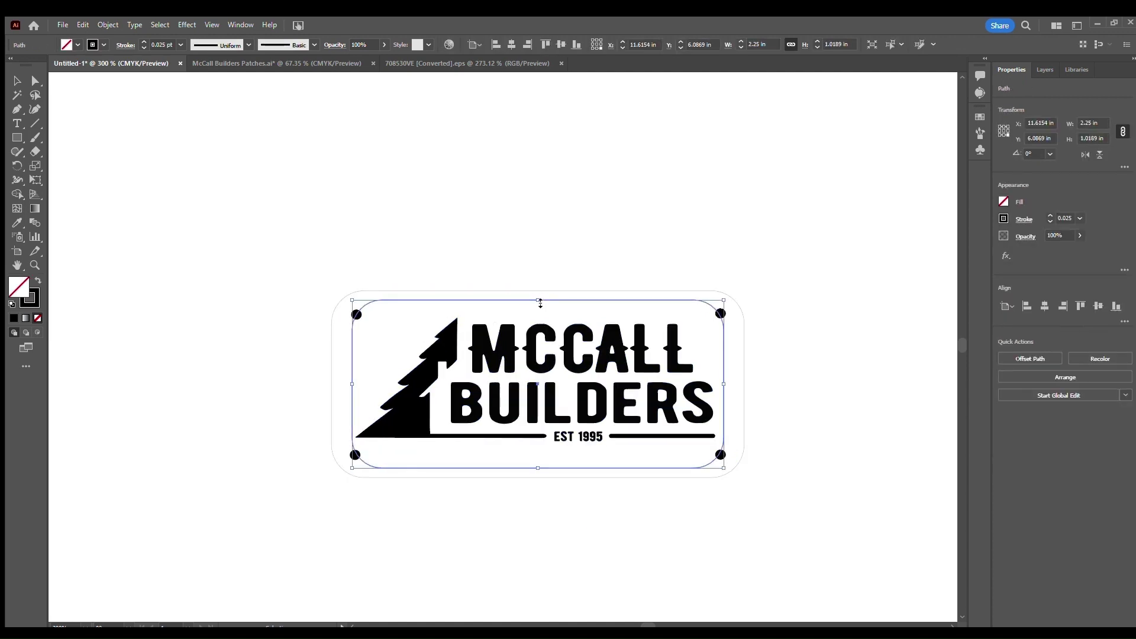
drag(540, 303, 538, 308)
drag(354, 387, 349, 389)
drag(305, 294, 551, 424)
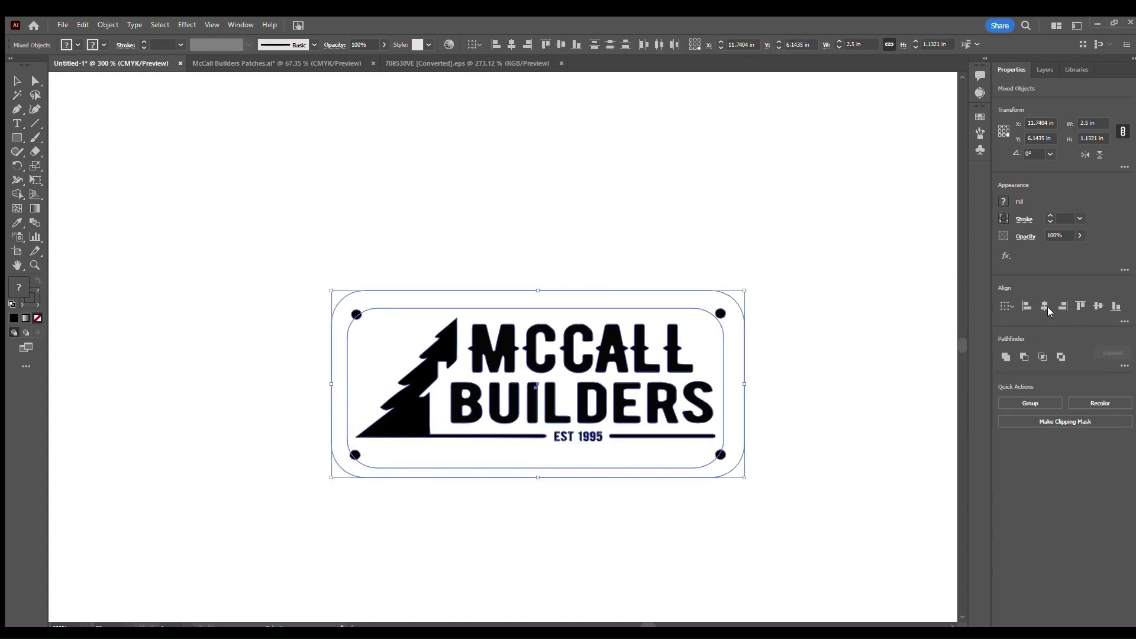
key(ctrl+a)
click(479, 528)
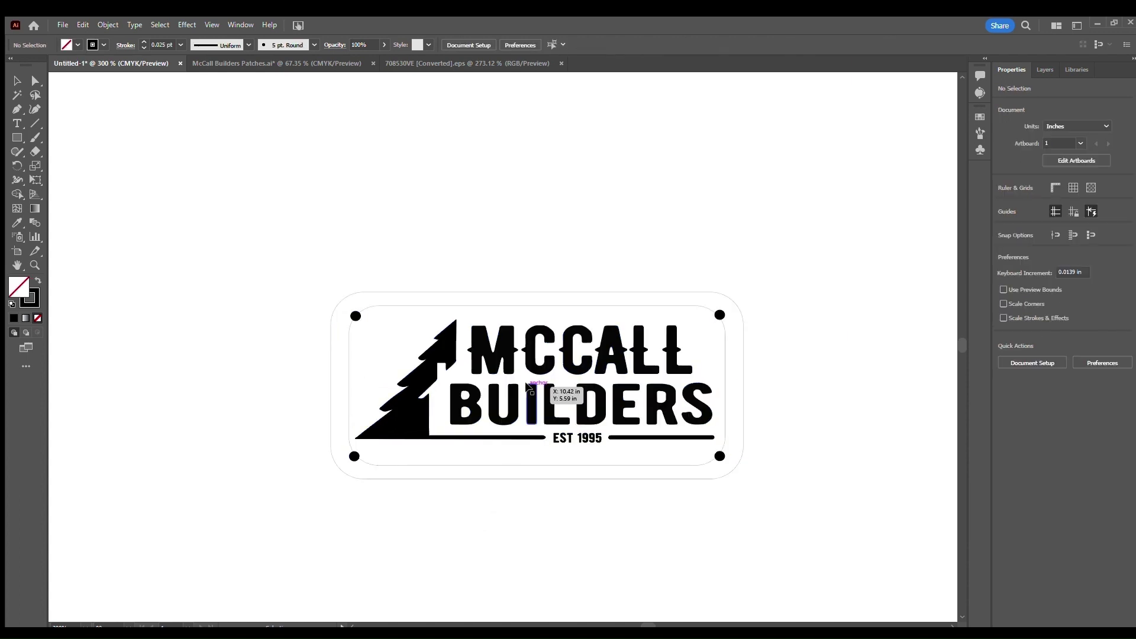
Scale the artwork group down proportionally to about 2.13 in wide and center it within both outlines.
click(351, 390)
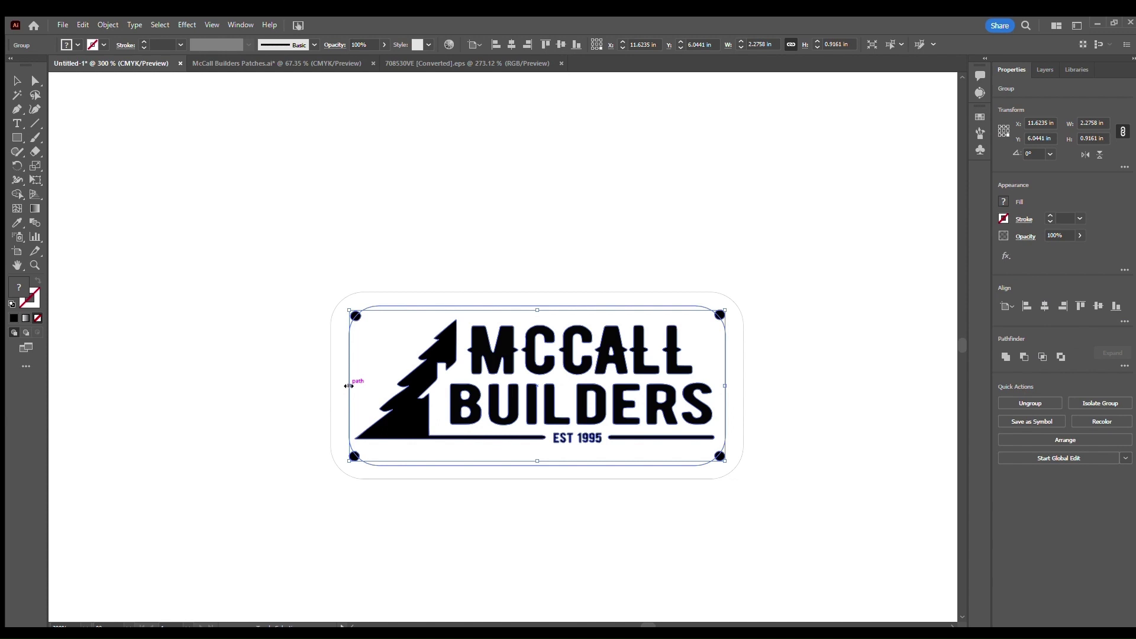
drag(349, 386, 373, 386)
drag(836, 288, 329, 519)
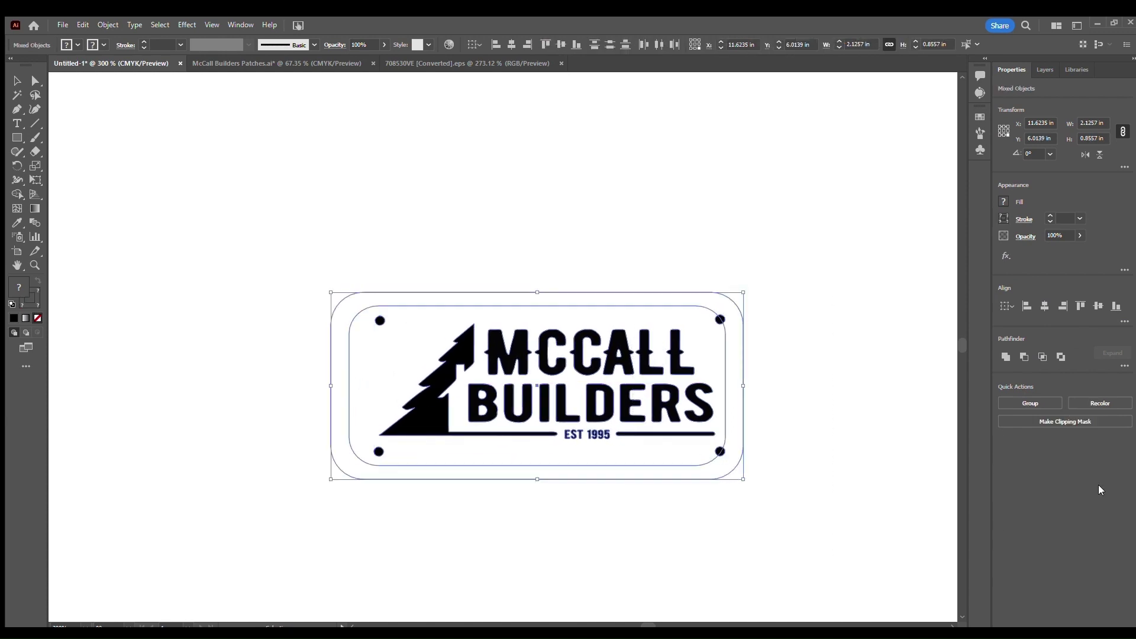
click(1045, 307)
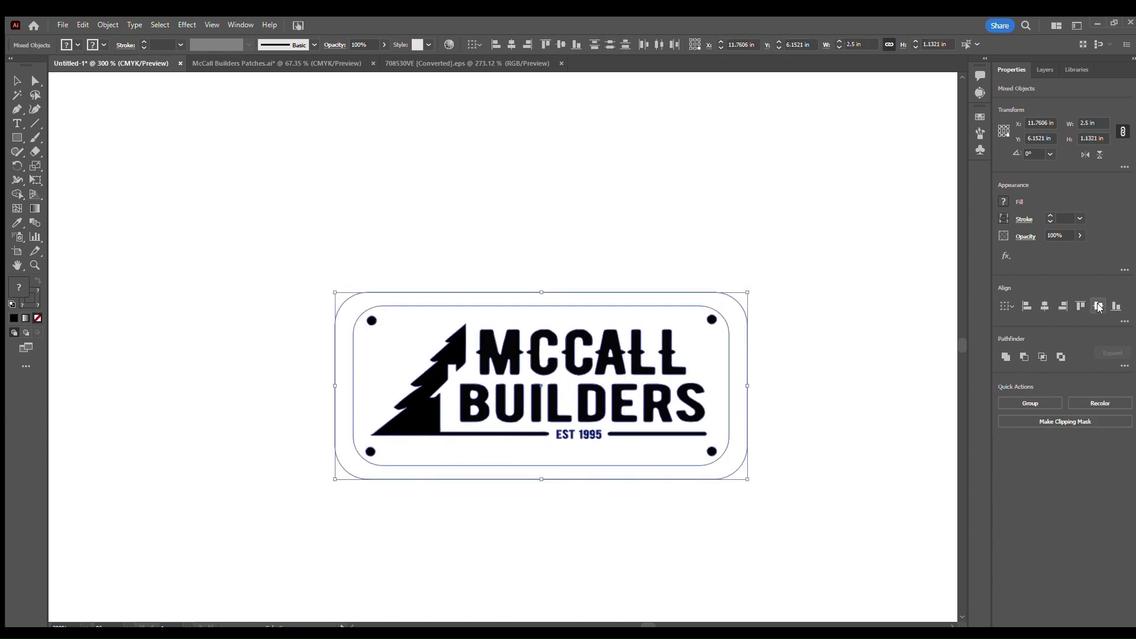
click(516, 548)
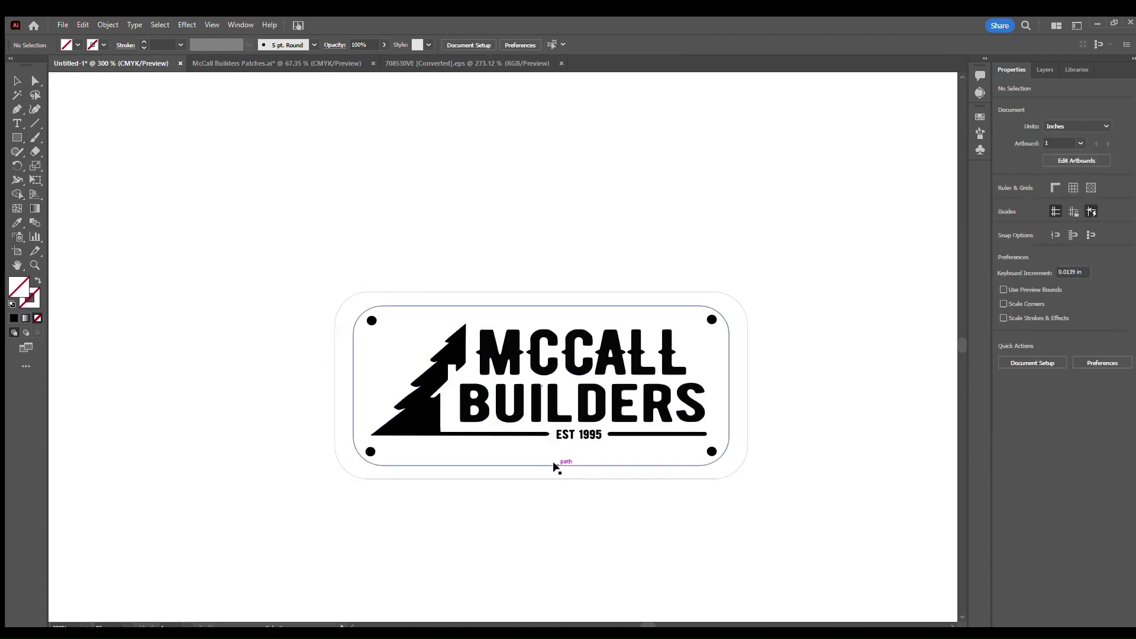
Give the inner outline a dashed stroke with a weight of 0.25 pt.
click(554, 466)
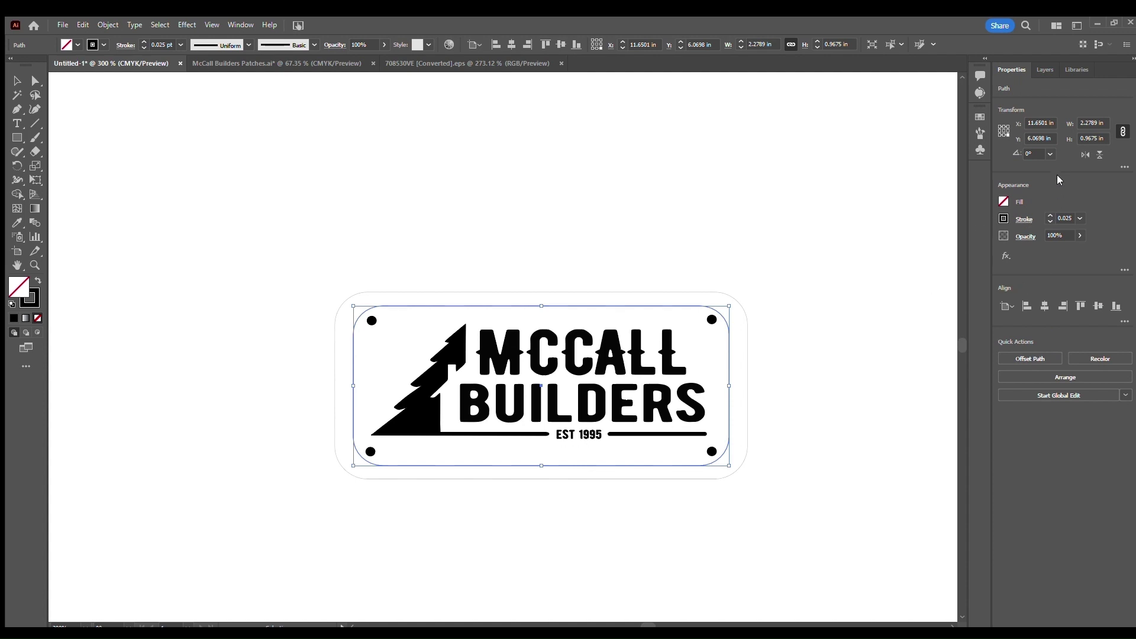
click(1047, 216)
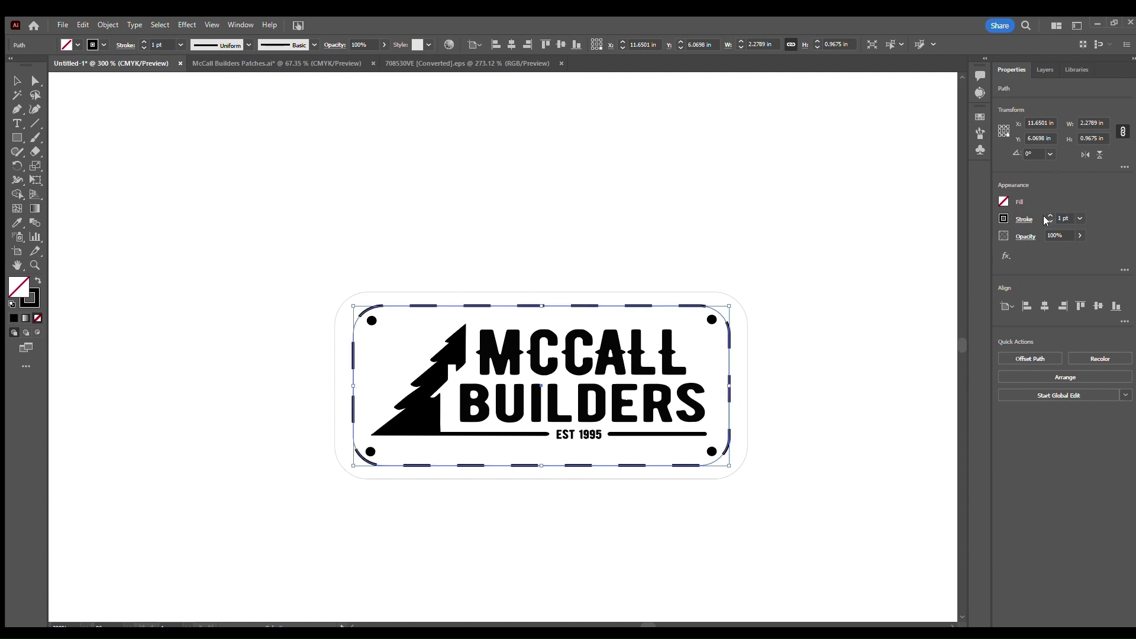
click(860, 299)
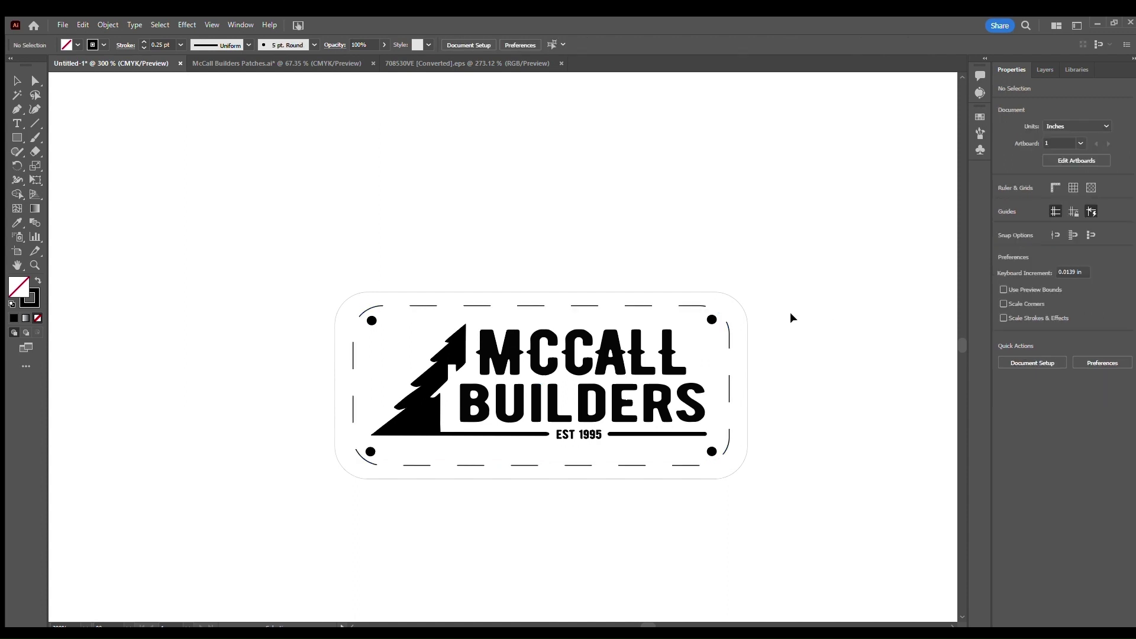
Widen the dashed inner outline slightly on its left and right sides and re-center the badge's parts.
click(729, 388)
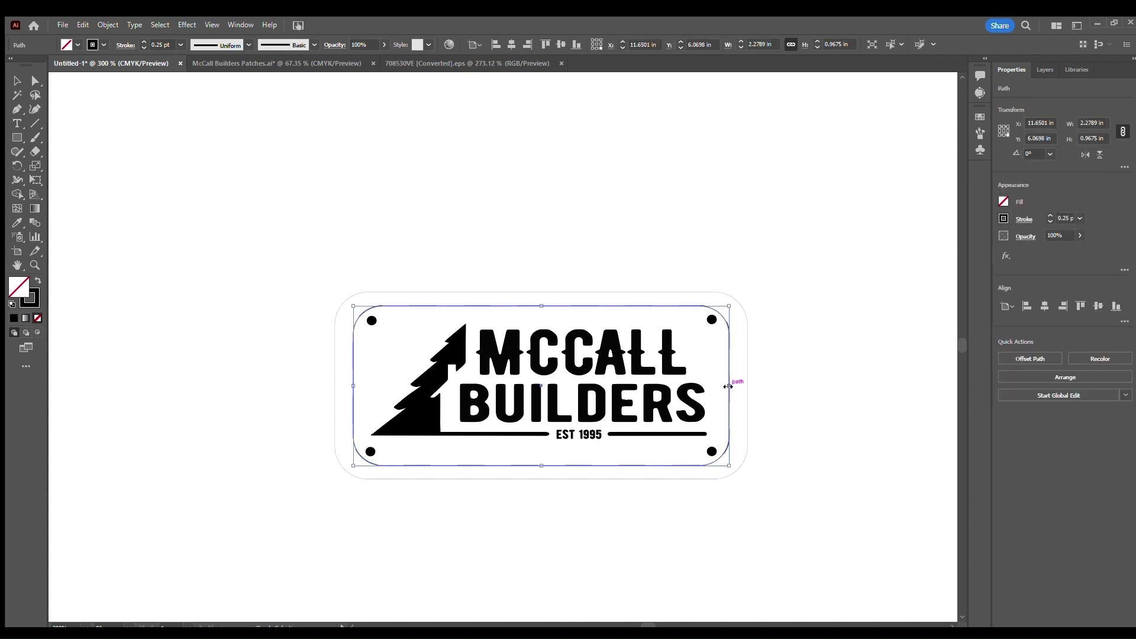
drag(728, 387, 734, 386)
drag(815, 300, 649, 557)
click(294, 518)
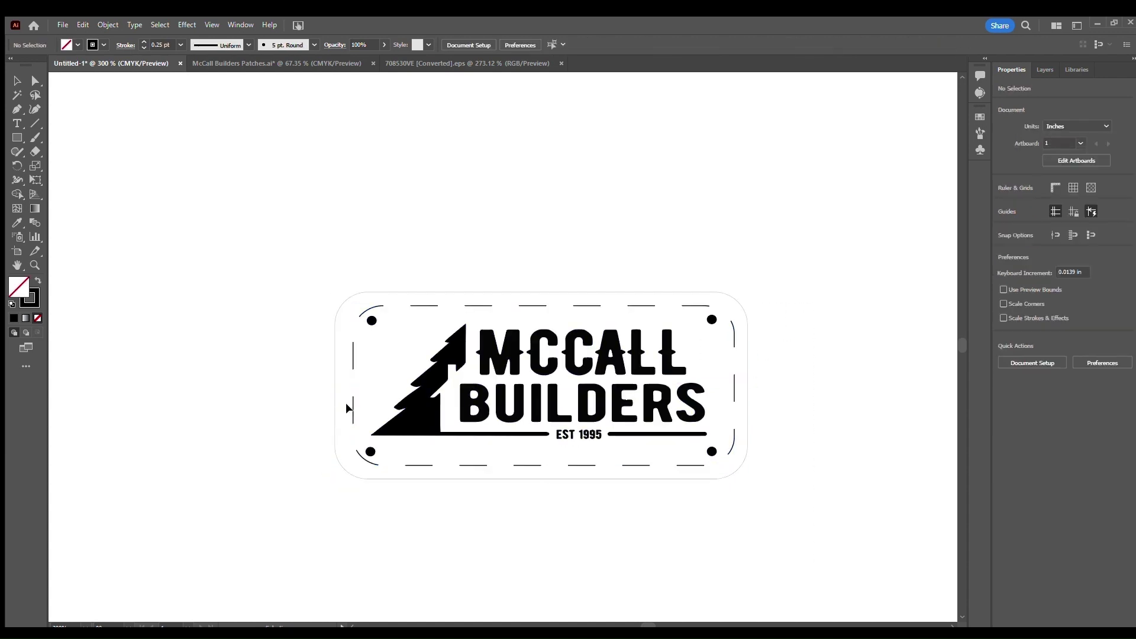
click(353, 388)
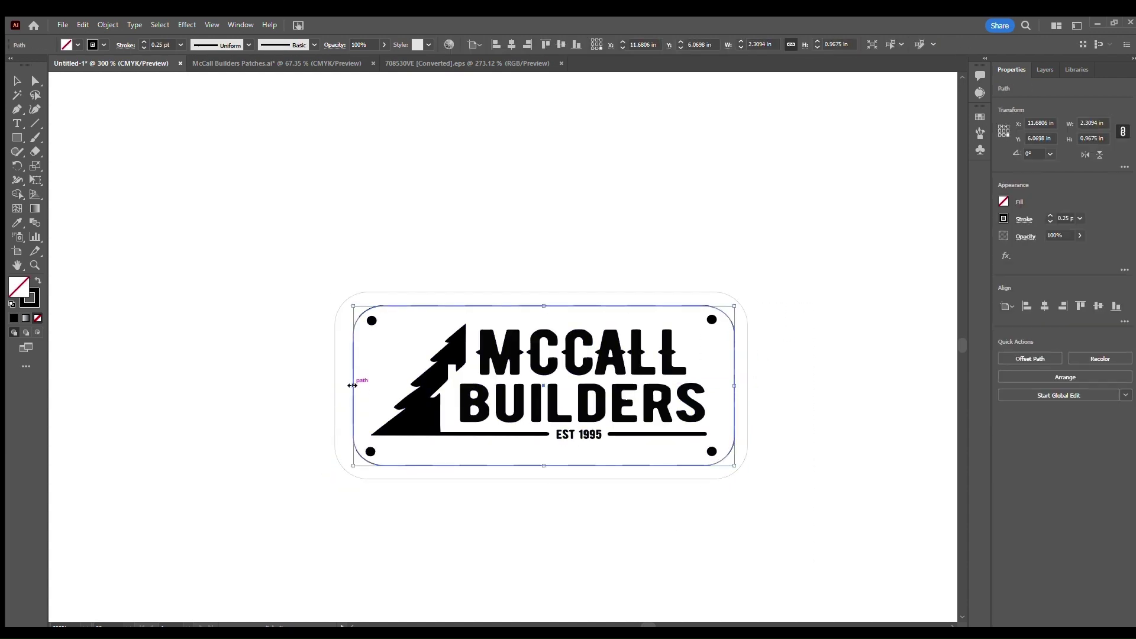
drag(414, 275, 385, 415)
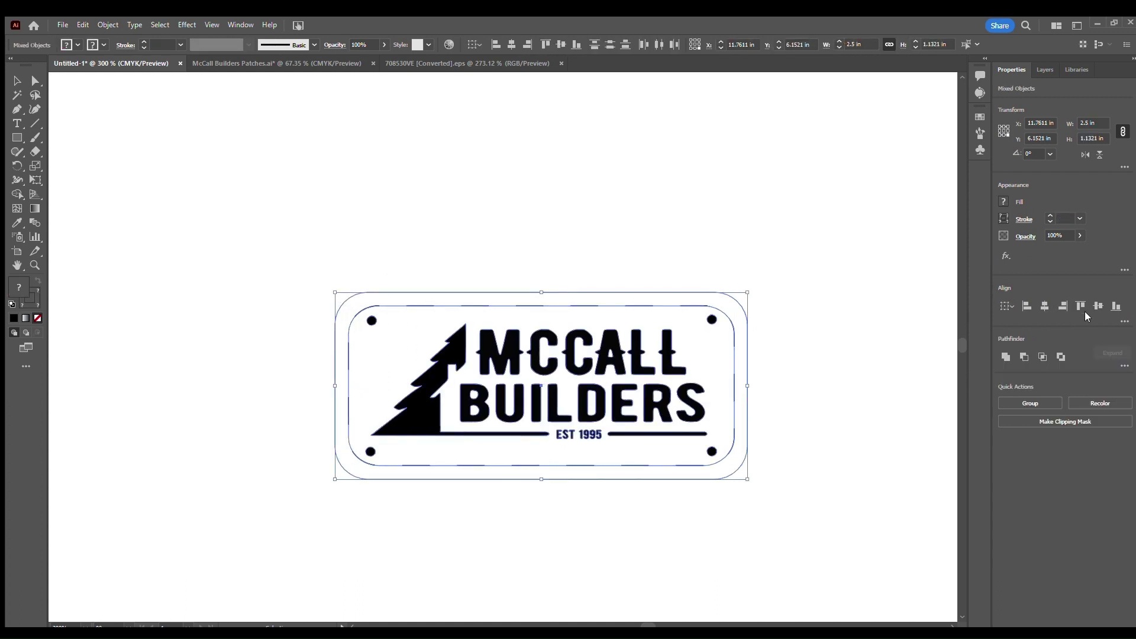
click(714, 501)
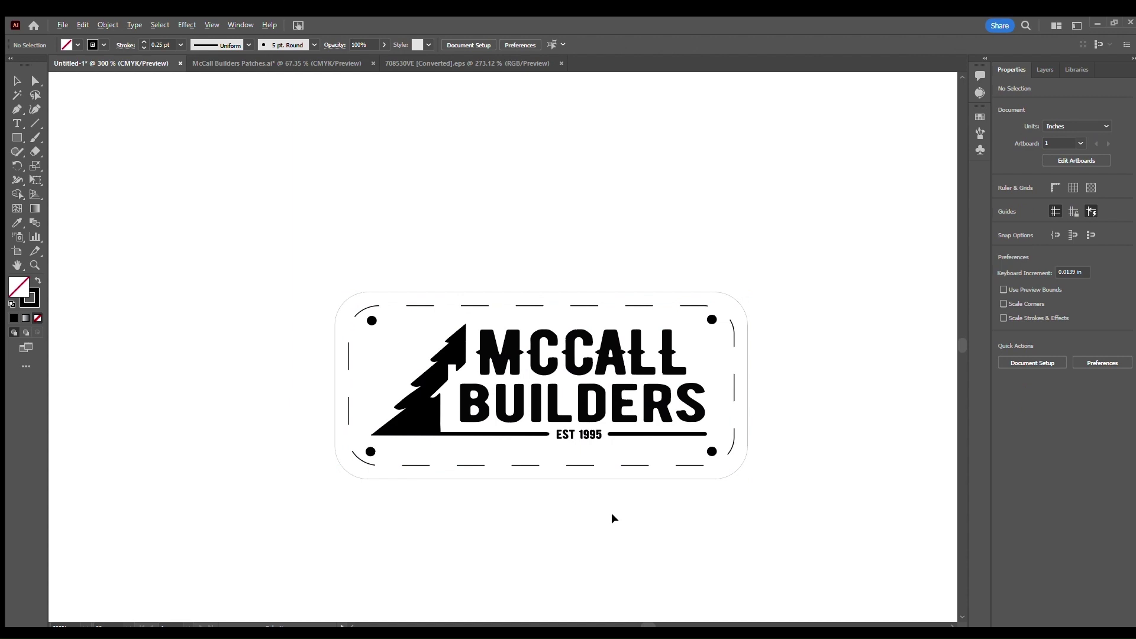
Move the complete badge to the artboard's upper-left corner and place a duplicate directly to its right.
scroll(612, 518, down, 2)
scroll(612, 519, up, 2)
scroll(612, 519, down, 2)
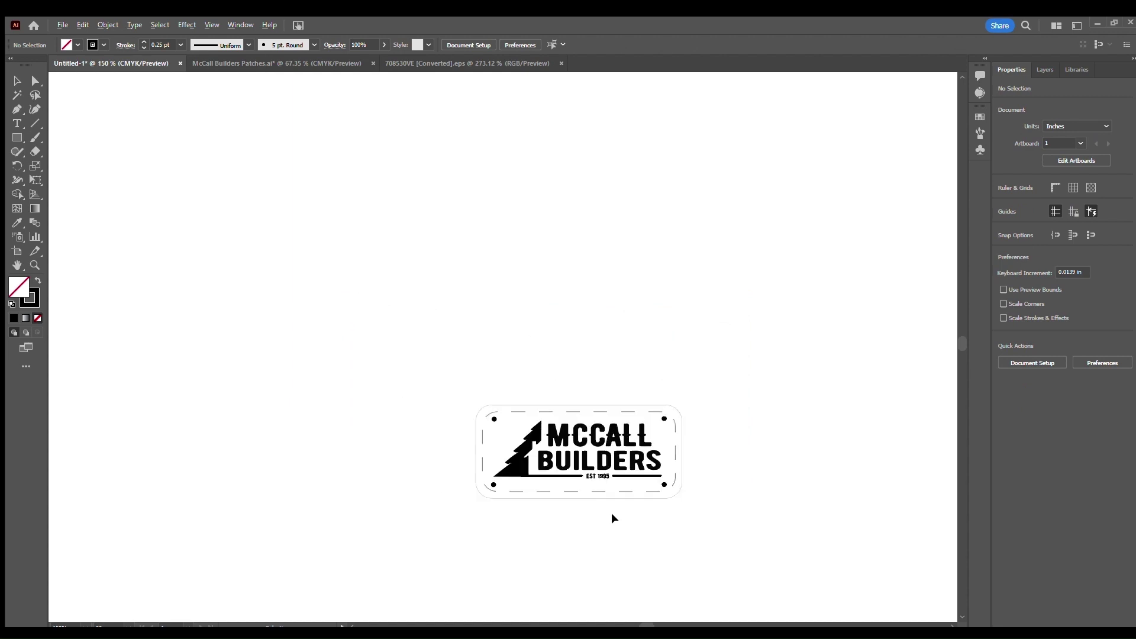
drag(436, 345, 762, 579)
scroll(762, 579, down, 2)
scroll(760, 577, down, 2)
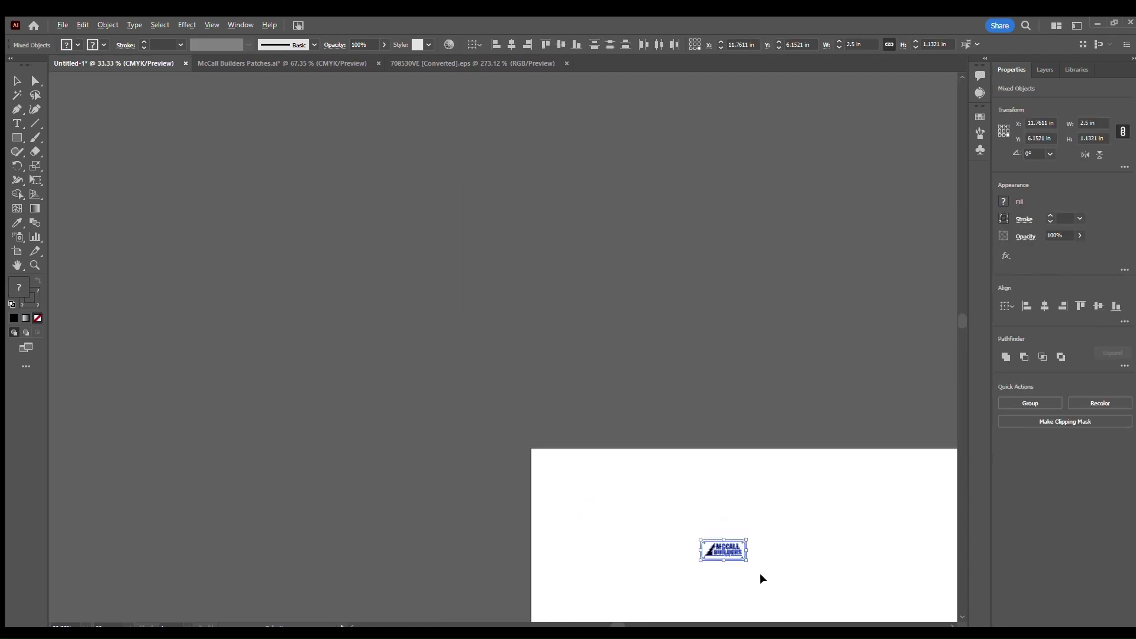
scroll(637, 552, up, 3)
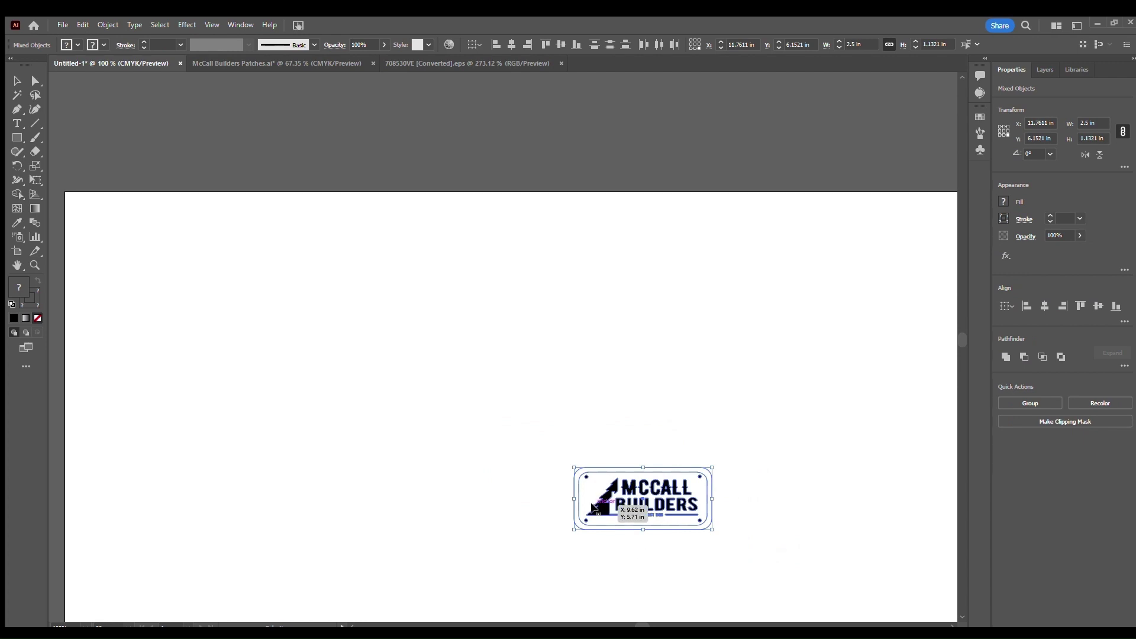
drag(604, 518, 235, 240)
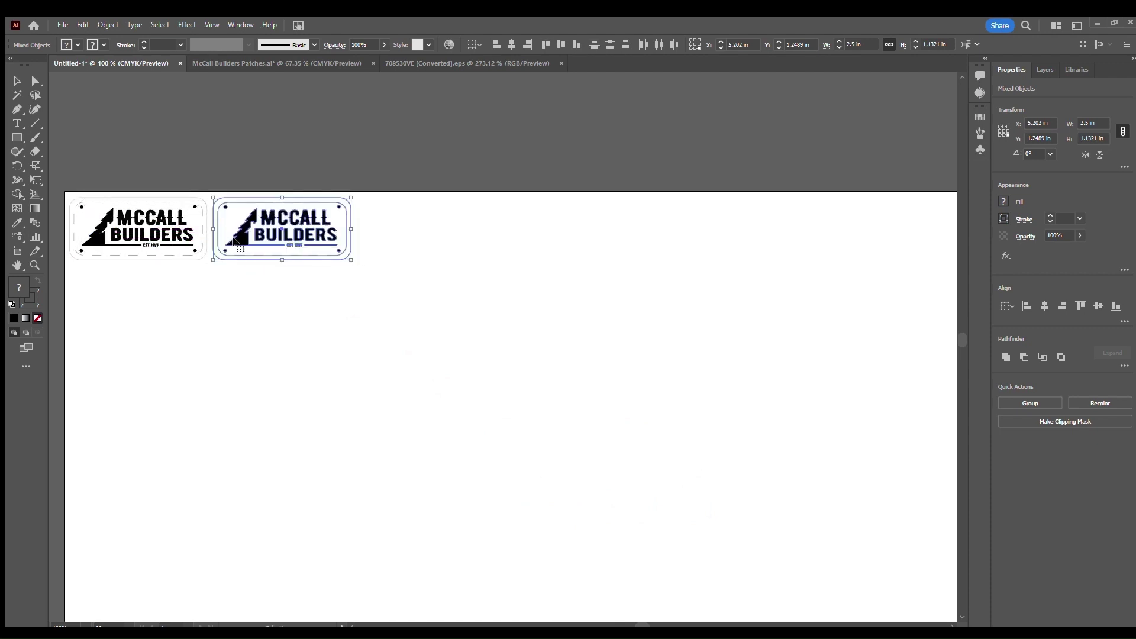
scroll(249, 335, left, 3)
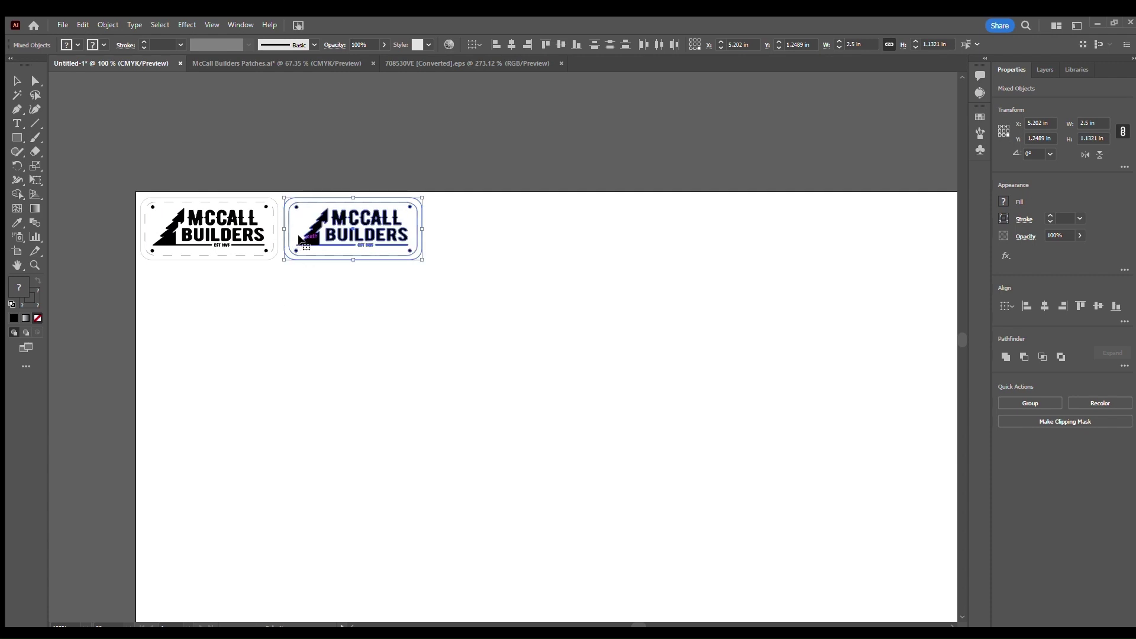
Widen the gap between the two badges and duplicate the pair directly below as a second row.
drag(307, 236, 312, 232)
drag(499, 166, 282, 284)
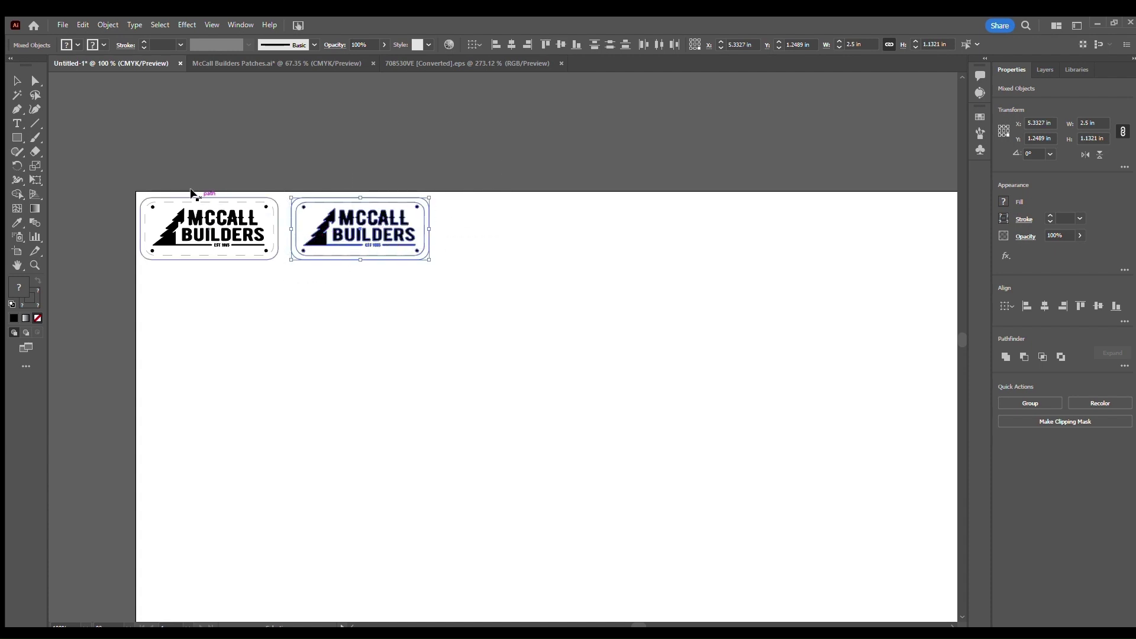
drag(123, 176, 494, 302)
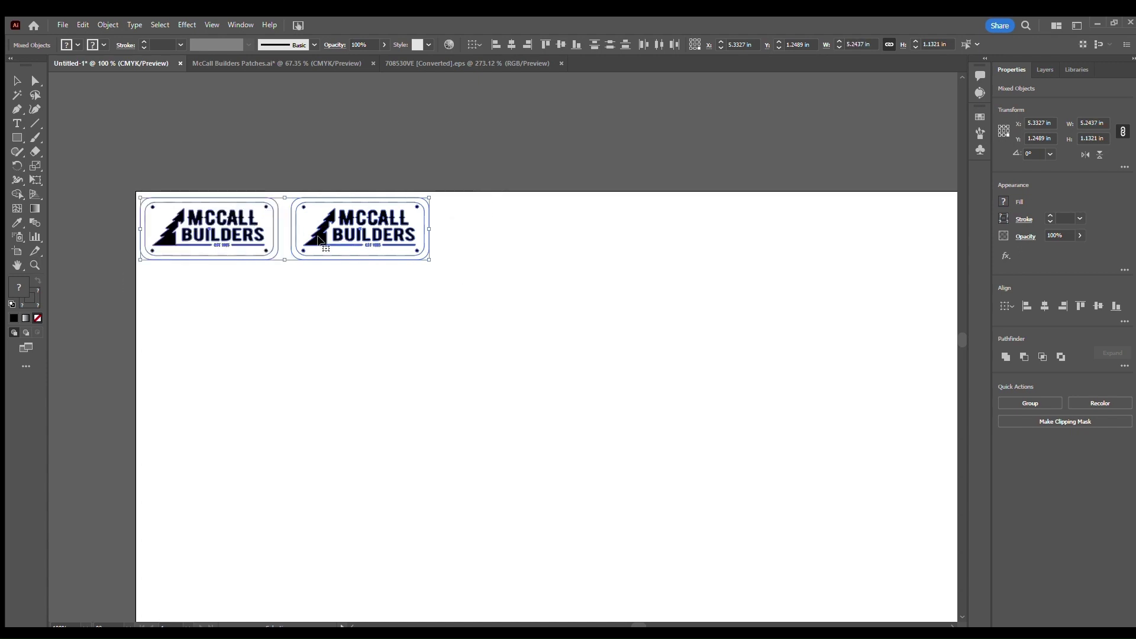
drag(319, 240, 318, 307)
click(441, 317)
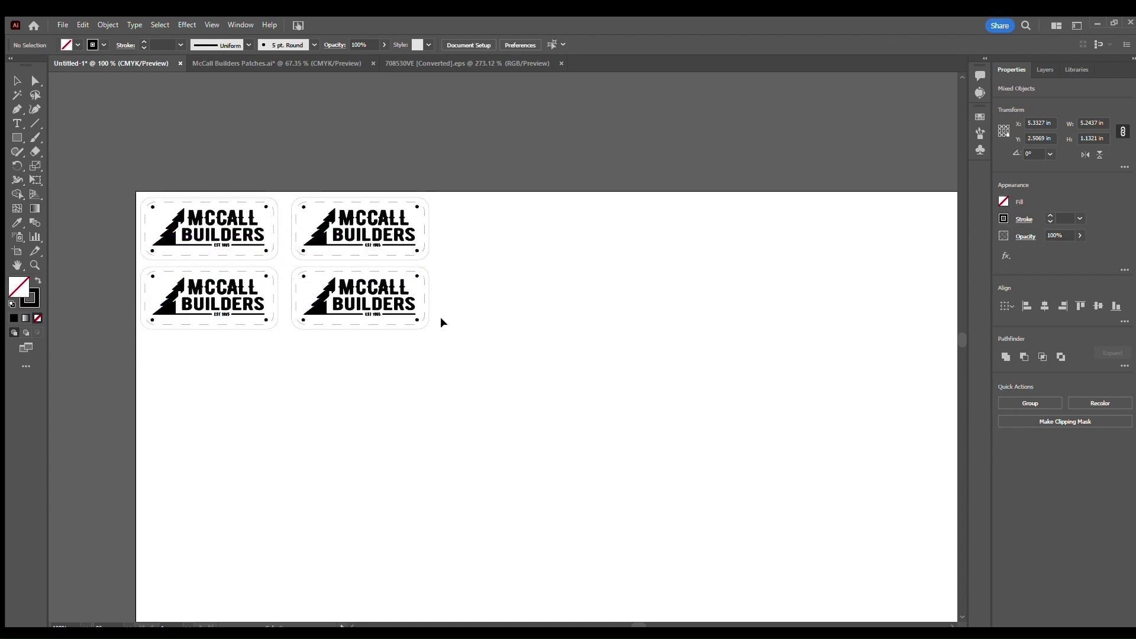
Scale the second row's right badge proportionally to 2.75 in wide and shift it clear of its neighbours.
drag(465, 279, 323, 354)
click(1084, 124)
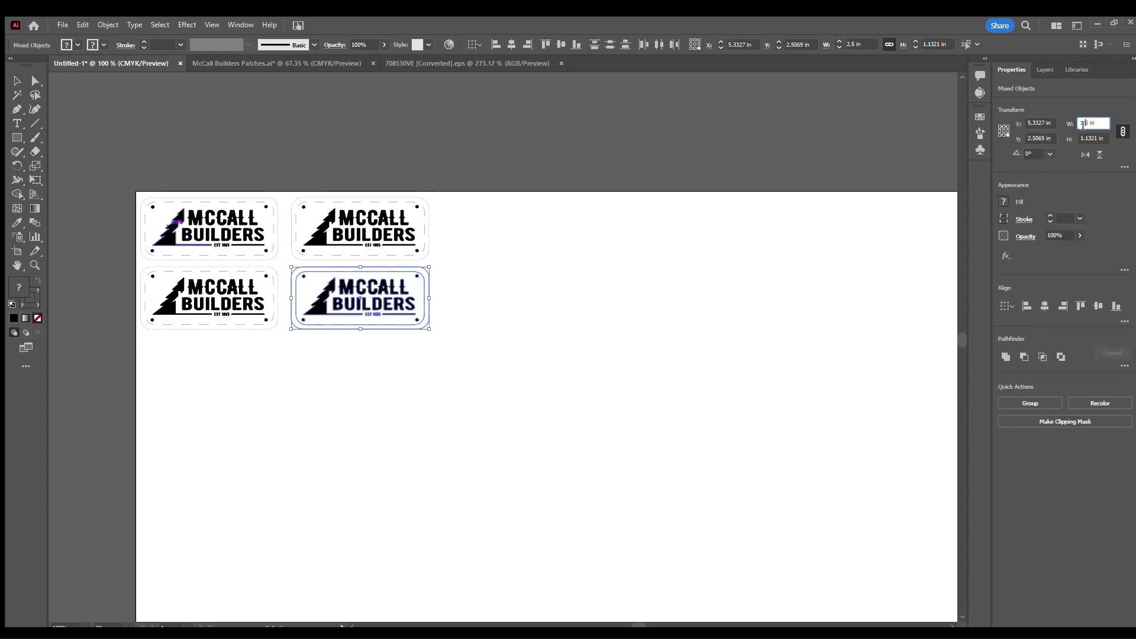
text(2.75)
key(Return)
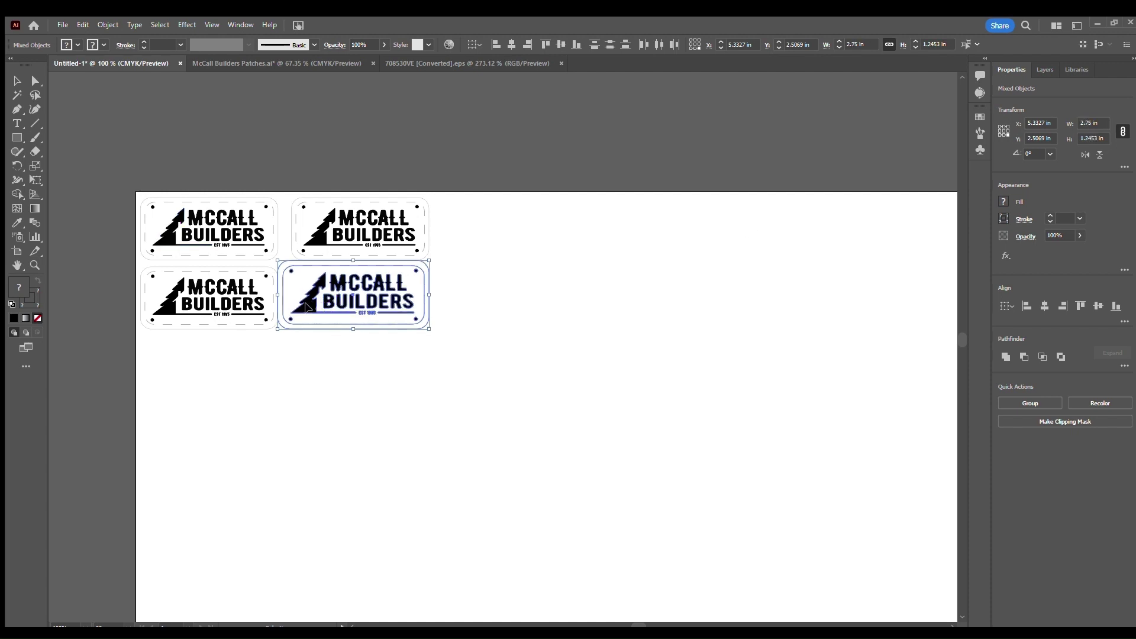
drag(323, 302, 334, 310)
Scale the second row's left badge proportionally to 2.75 in wide and move it back inside the artboard.
drag(244, 351, 170, 309)
click(1083, 126)
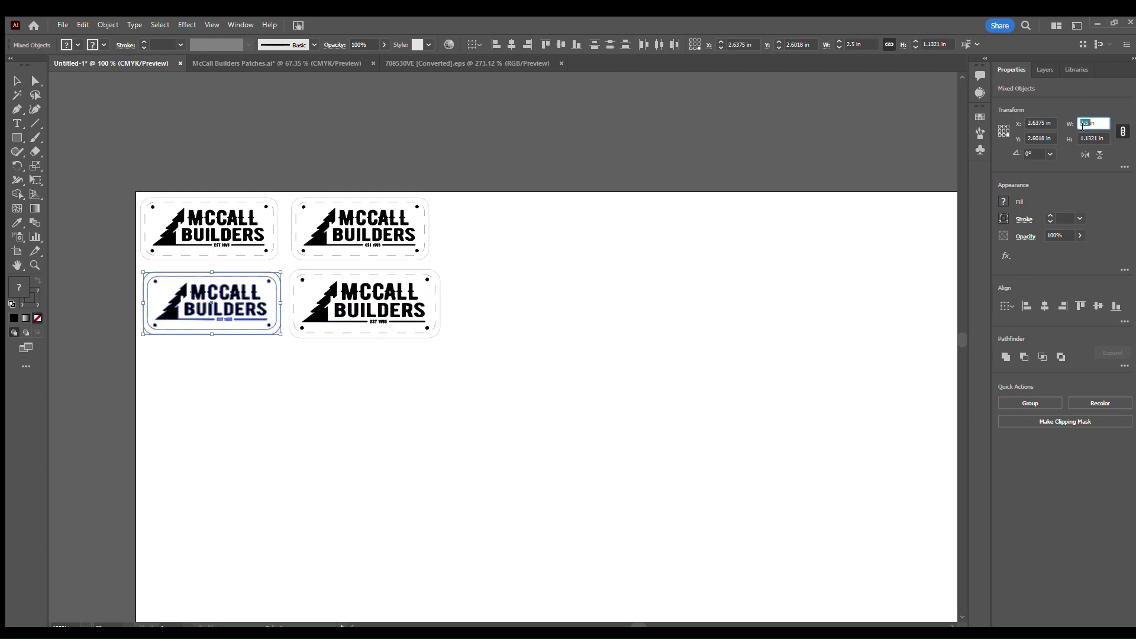
text(2.)
key(Return)
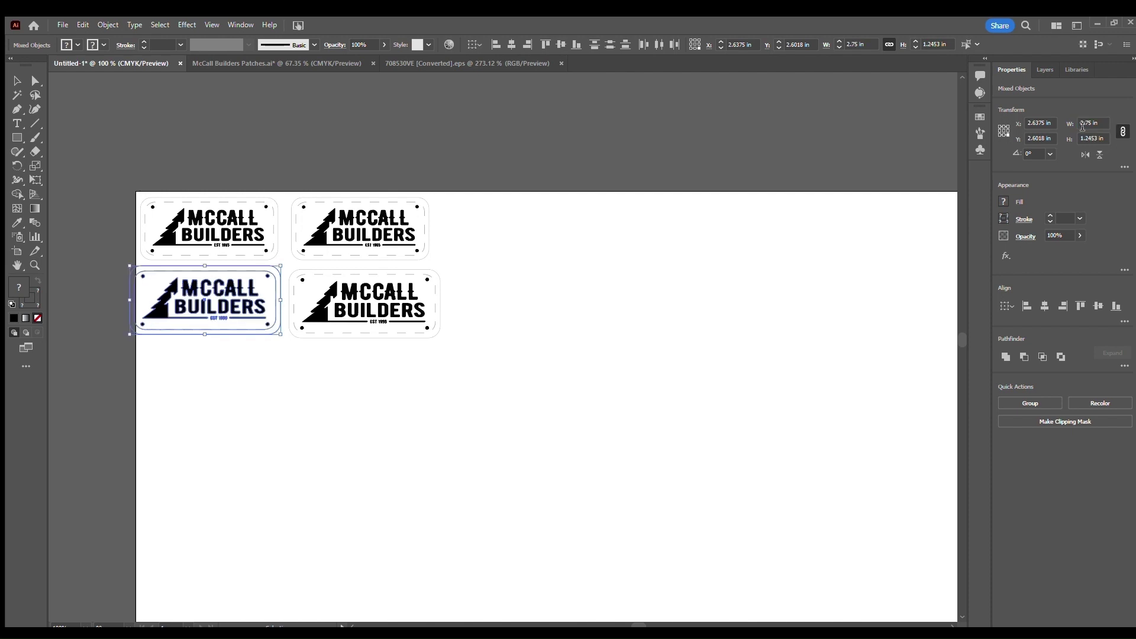
drag(158, 314, 164, 316)
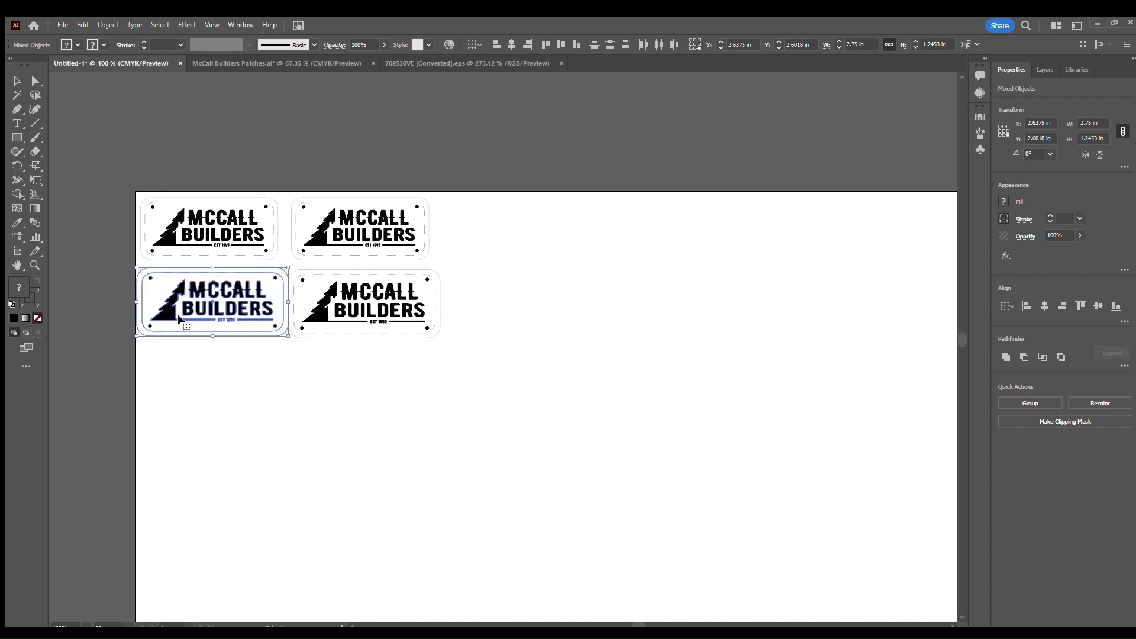
Adjust the positions of the two larger badges to leave a small gap between them in the second row.
drag(583, 278, 329, 316)
click(167, 312)
drag(165, 309, 170, 309)
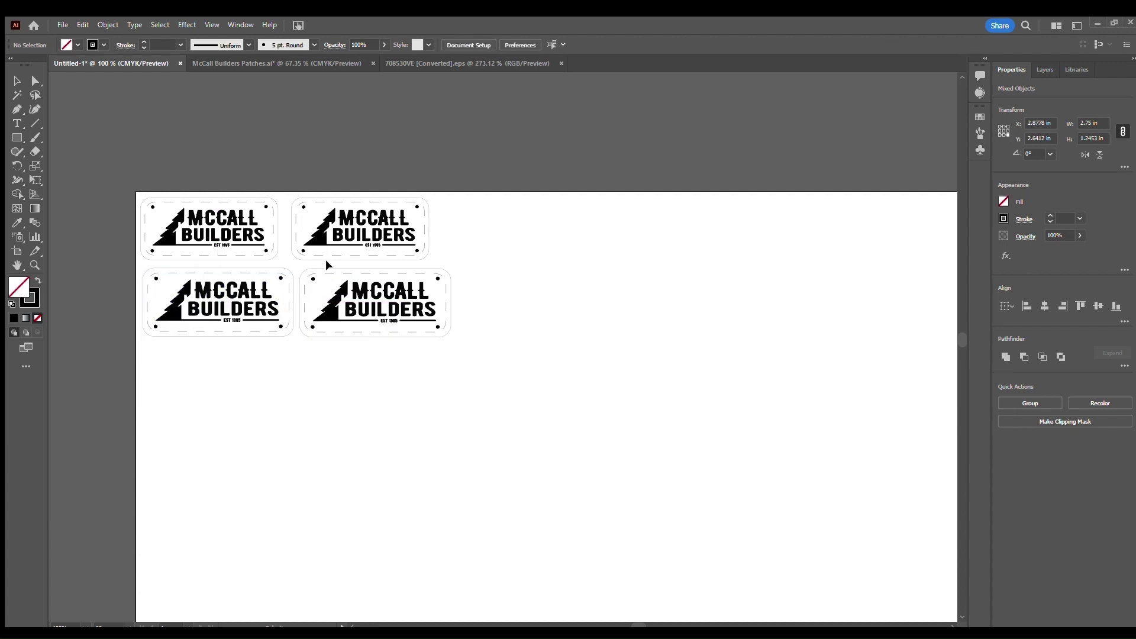
Delete the dashed inner outline from each of the four badges.
click(325, 256)
click(325, 251)
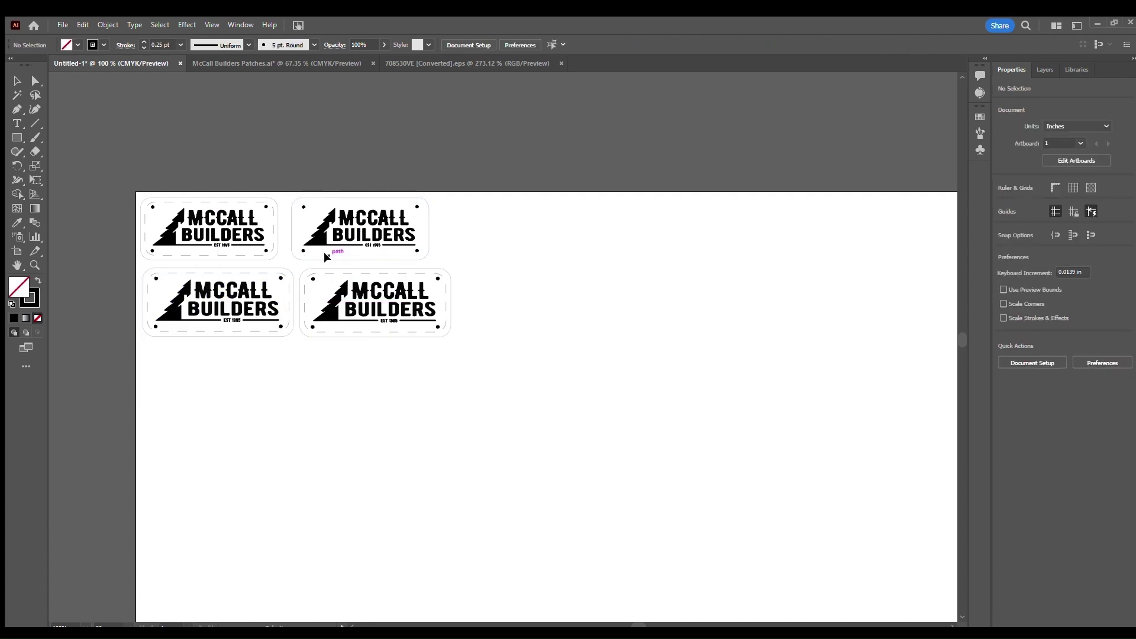
click(250, 251)
click(261, 267)
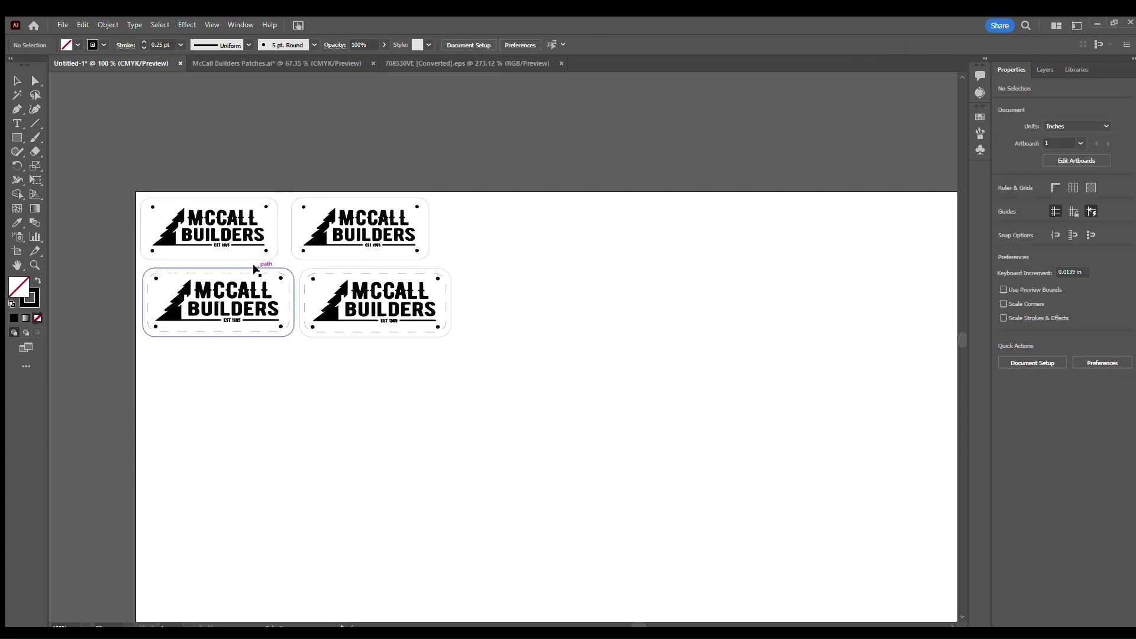
click(335, 273)
click(393, 283)
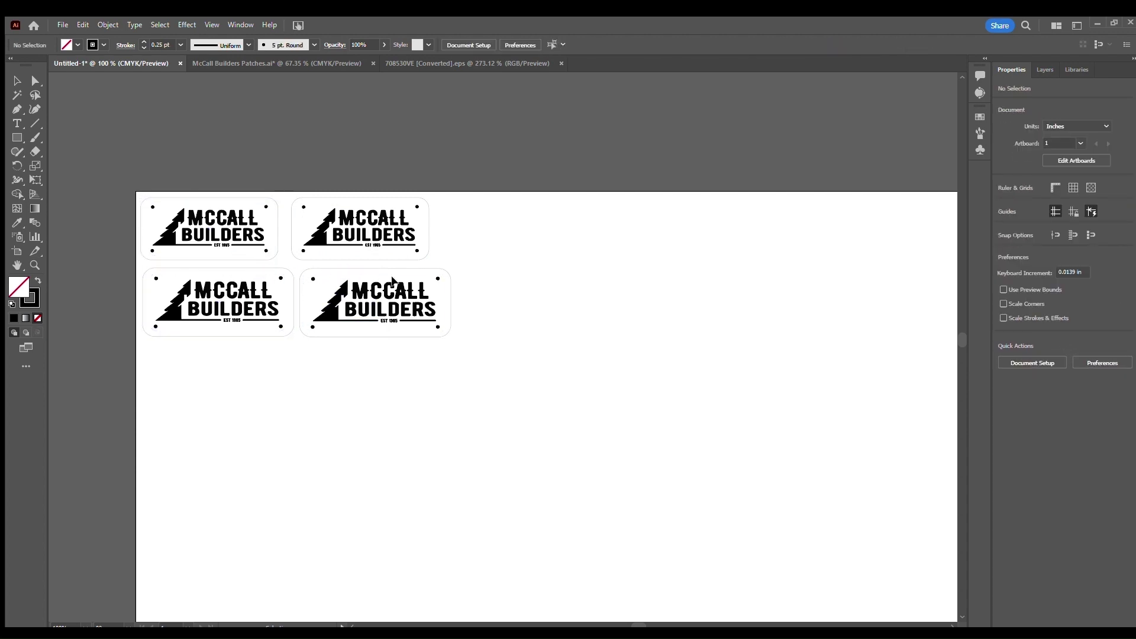
Duplicate the row of larger badges downward to add three more evenly spaced rows.
drag(498, 274, 113, 406)
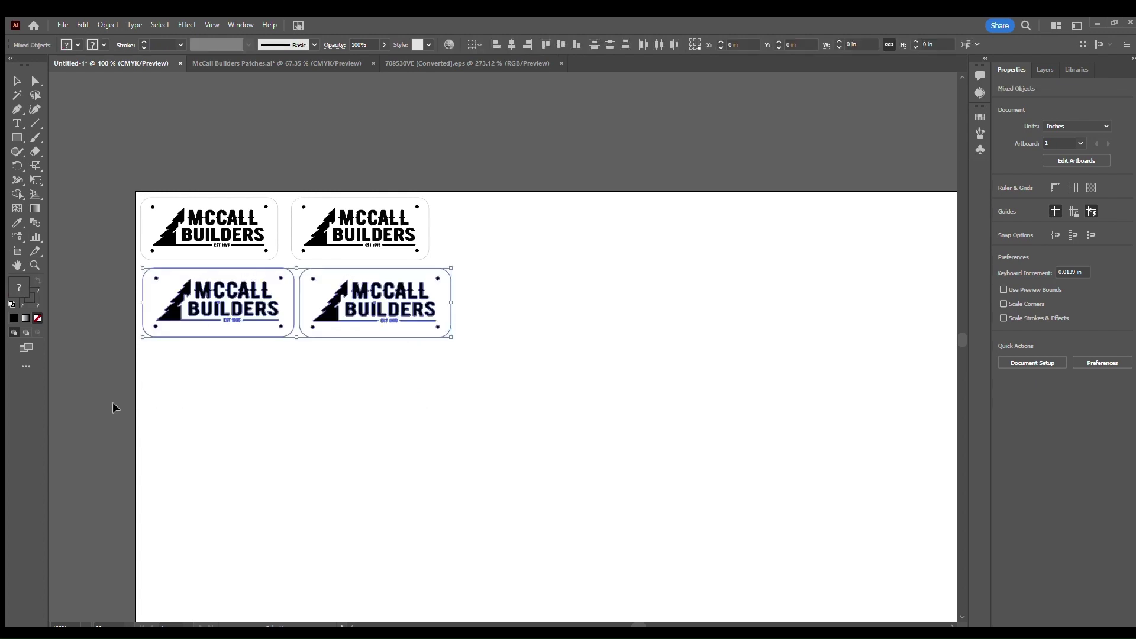
scroll(115, 405, down, 1)
scroll(116, 400, down, 1)
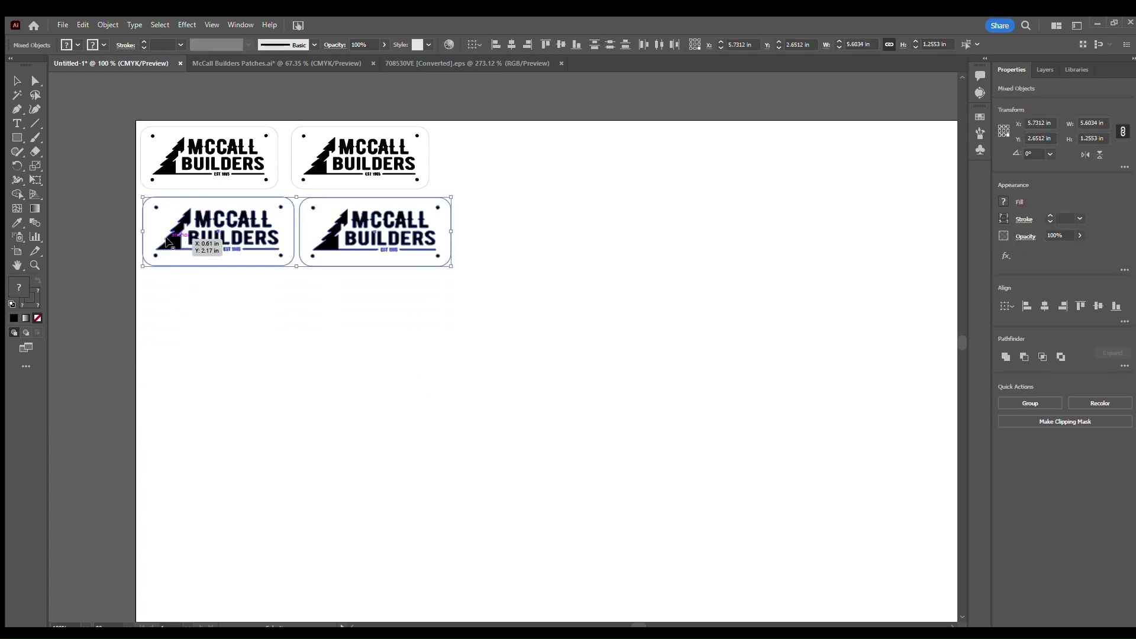
drag(168, 241, 168, 315)
drag(495, 198, 170, 465)
scroll(170, 461, down, 5)
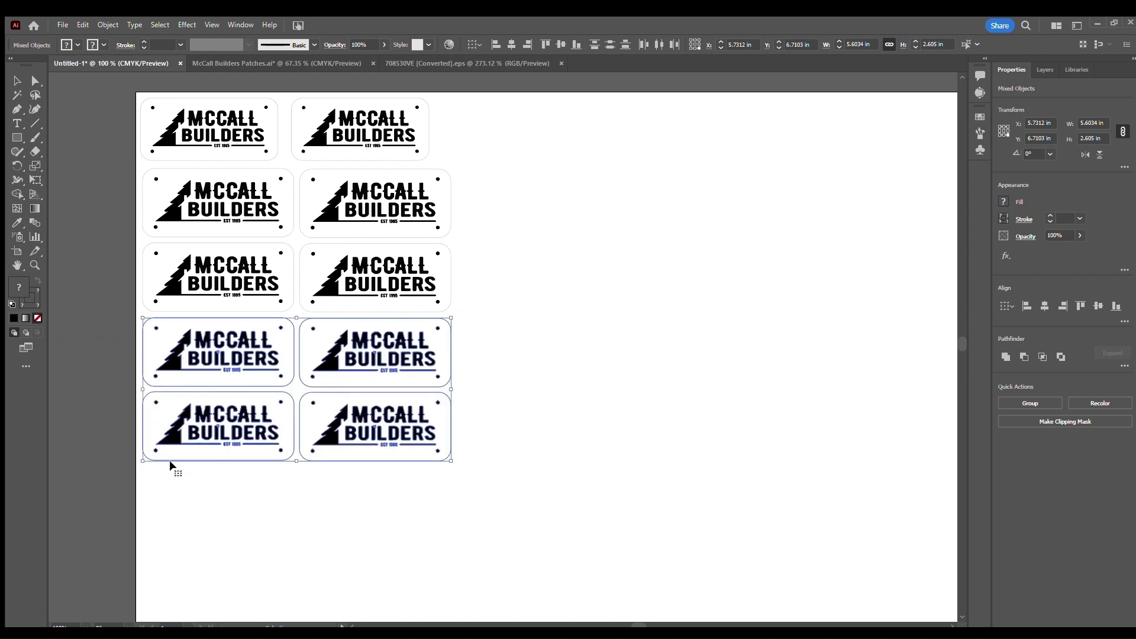
Duplicate the lowest row of badges once more below and nudge the copy right to line up with the columns.
click(444, 353)
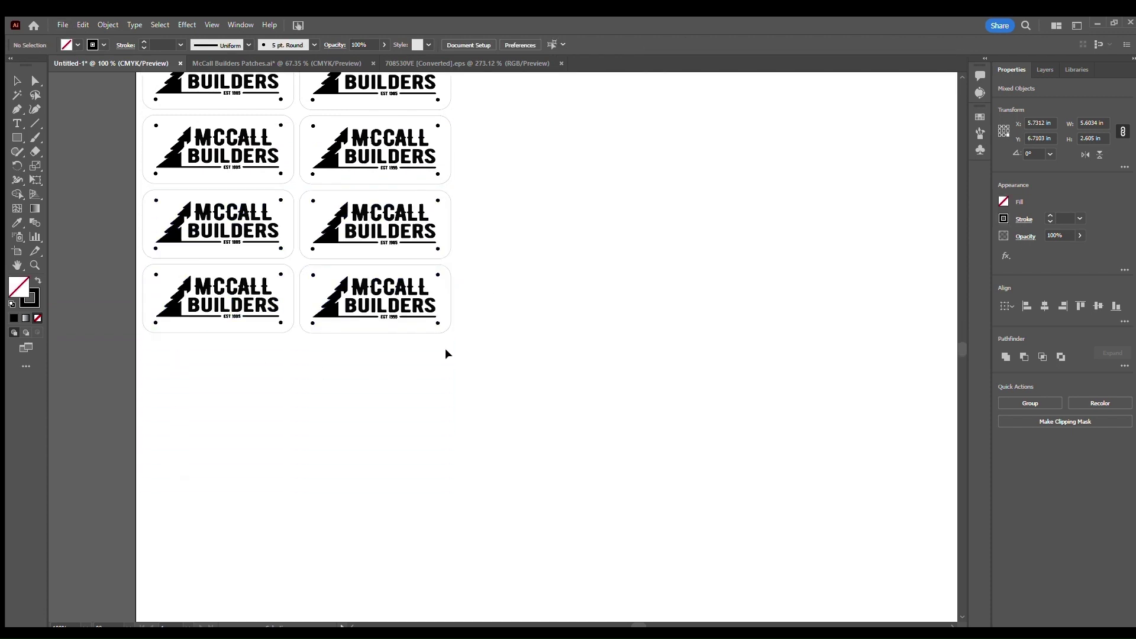
drag(540, 299, 126, 355)
drag(172, 321, 174, 387)
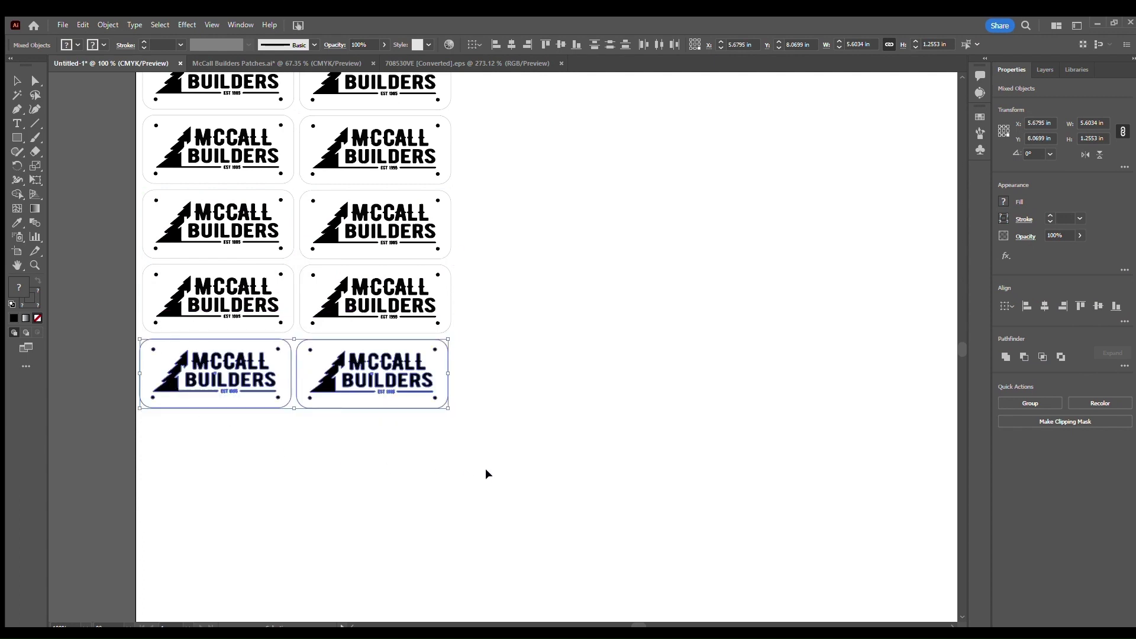
key(Right)
key(Right)
key(Right)
key(Right)
key(Right)
key(Right)
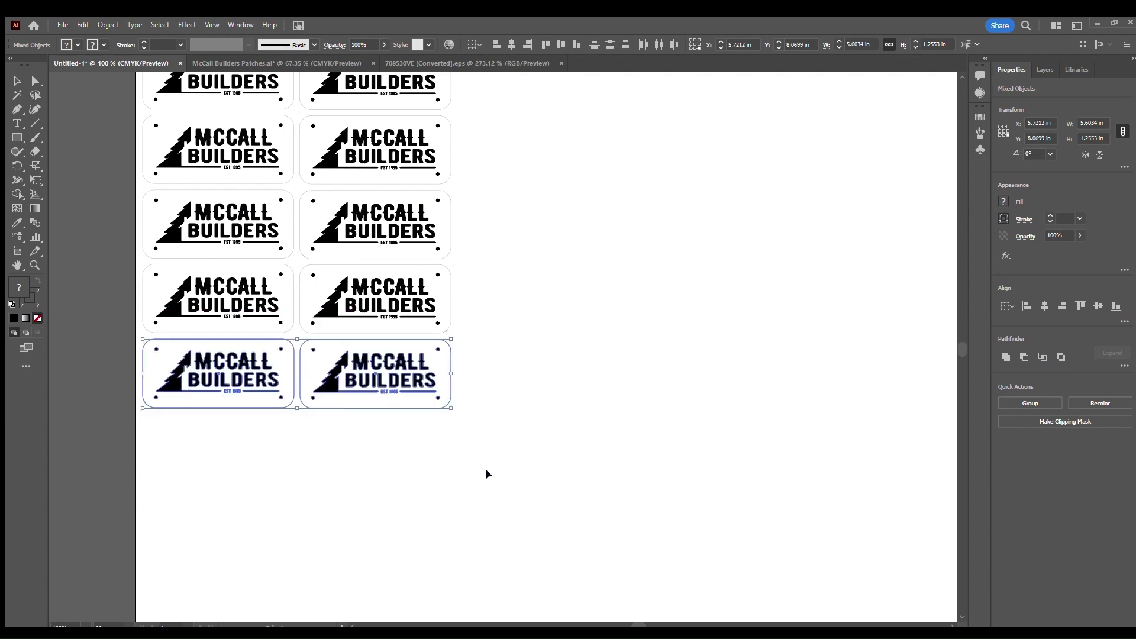
scroll(485, 474, up, 4)
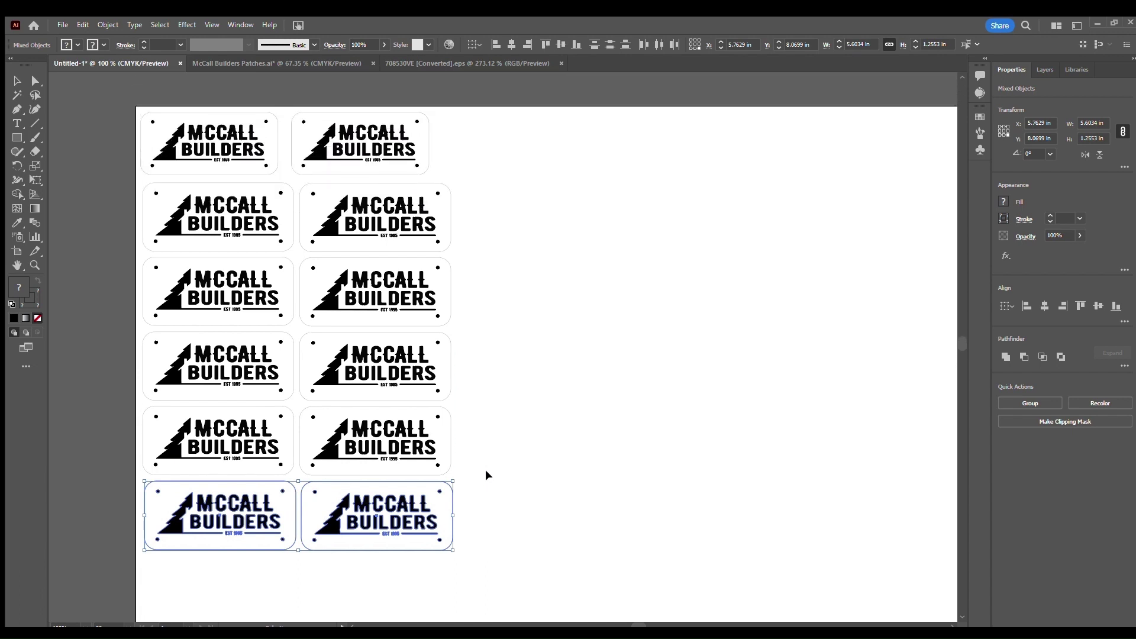
Select all the badges and examine the overall size of the layout on the artboard.
drag(115, 106, 529, 585)
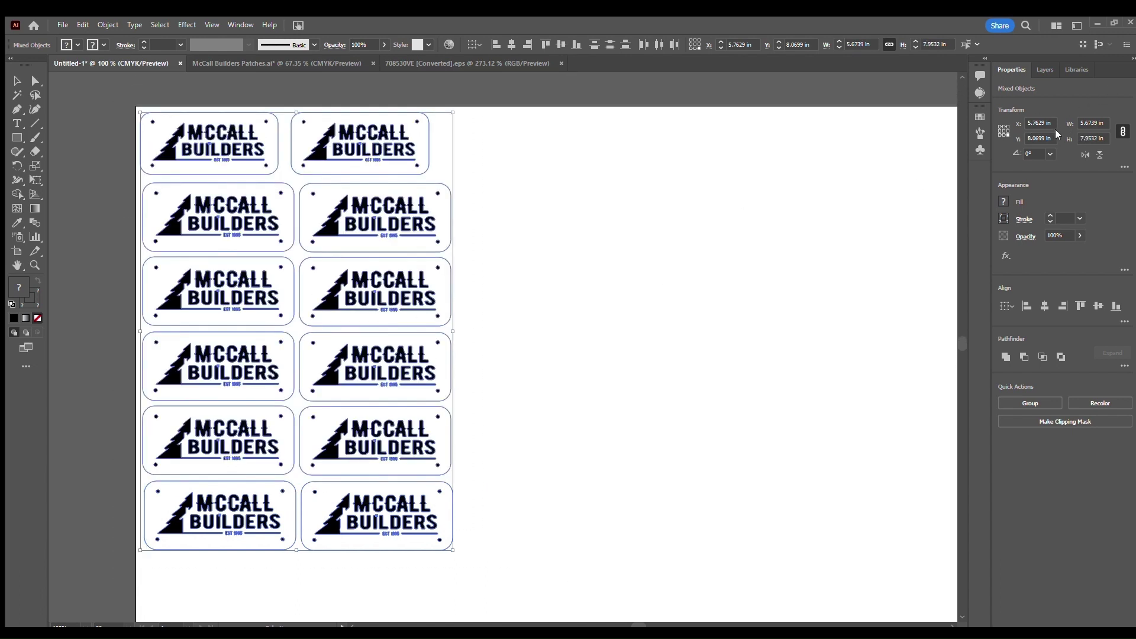
click(999, 127)
click(1008, 125)
click(1000, 126)
click(1006, 135)
scroll(558, 391, down, 3)
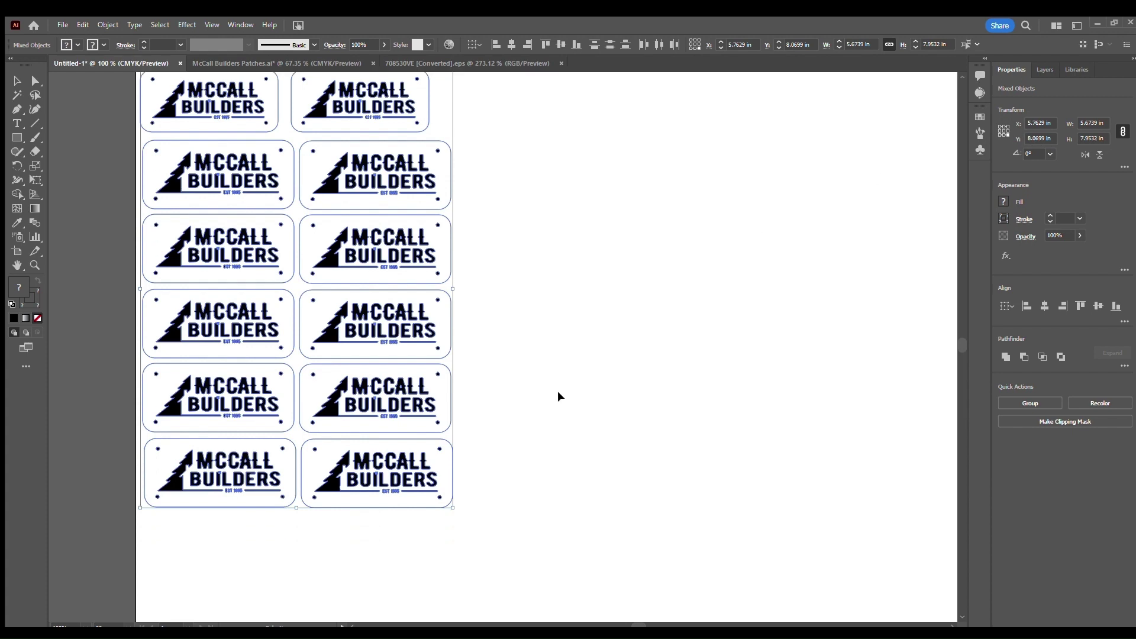
scroll(557, 391, up, 2)
key(ctrl+minus)
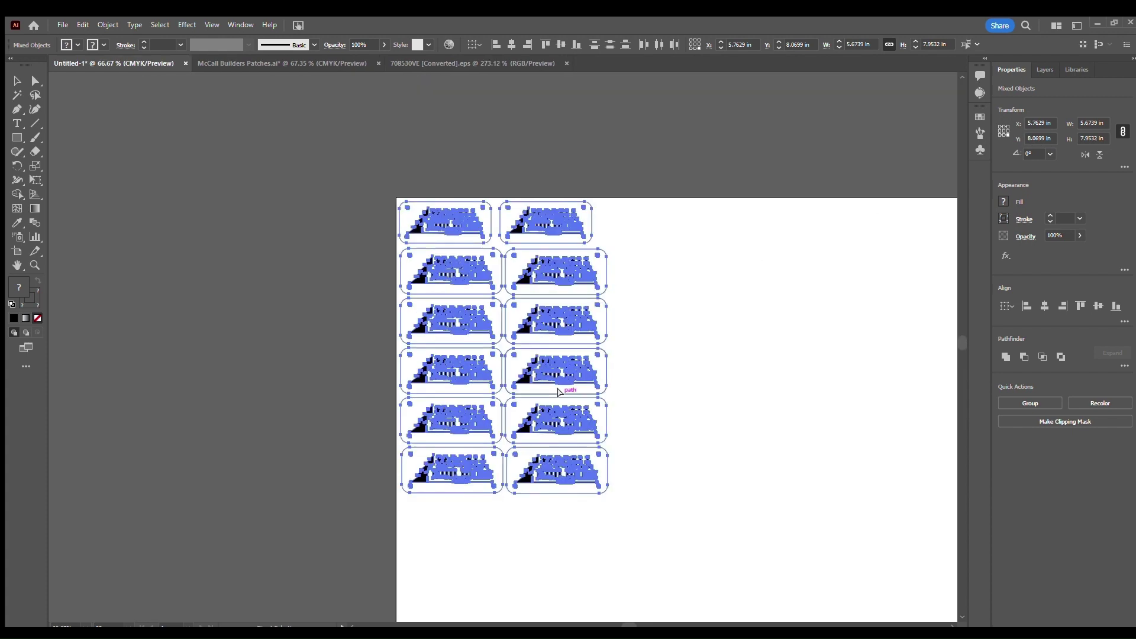
click(556, 385)
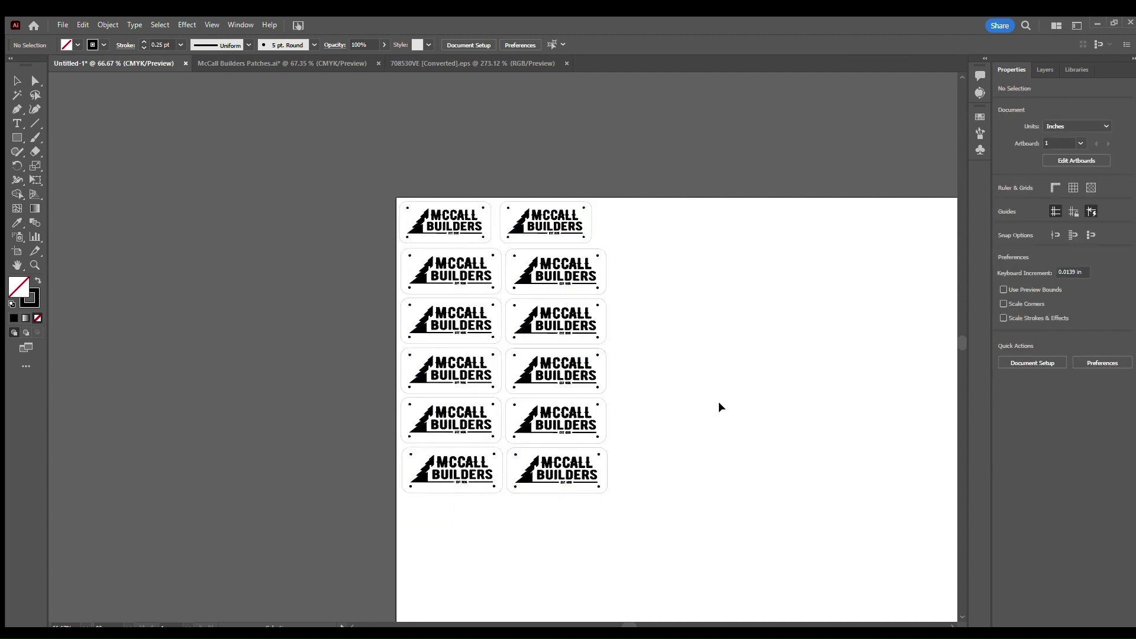
Reposition the two smaller top-row badges so each sits roughly centered above its column of larger badges.
scroll(719, 402, right, 5)
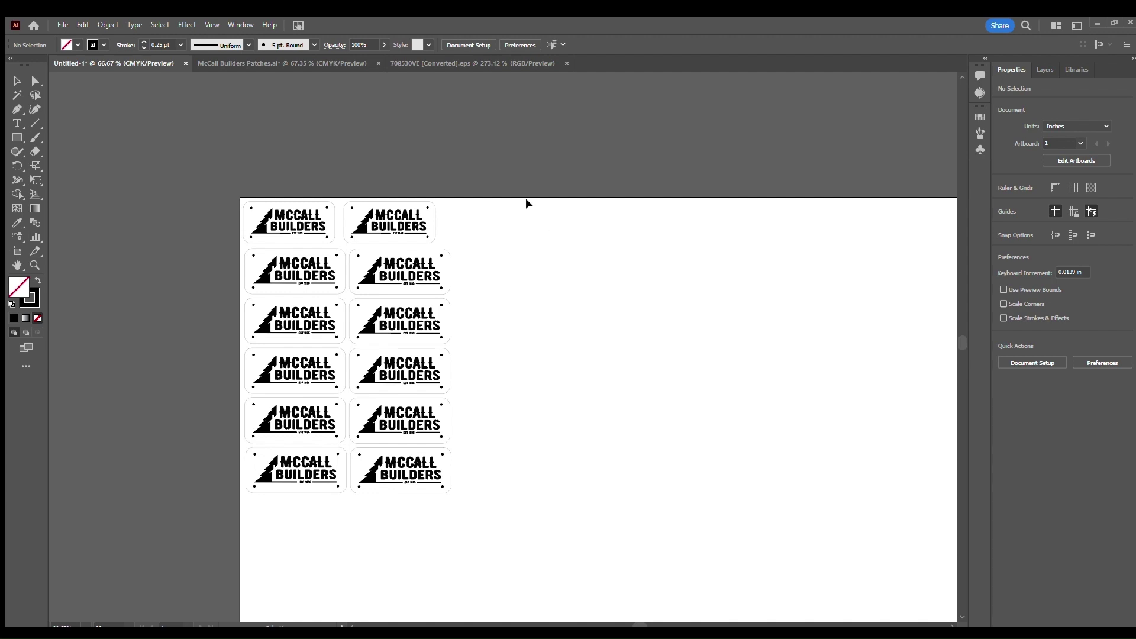
drag(526, 203, 371, 229)
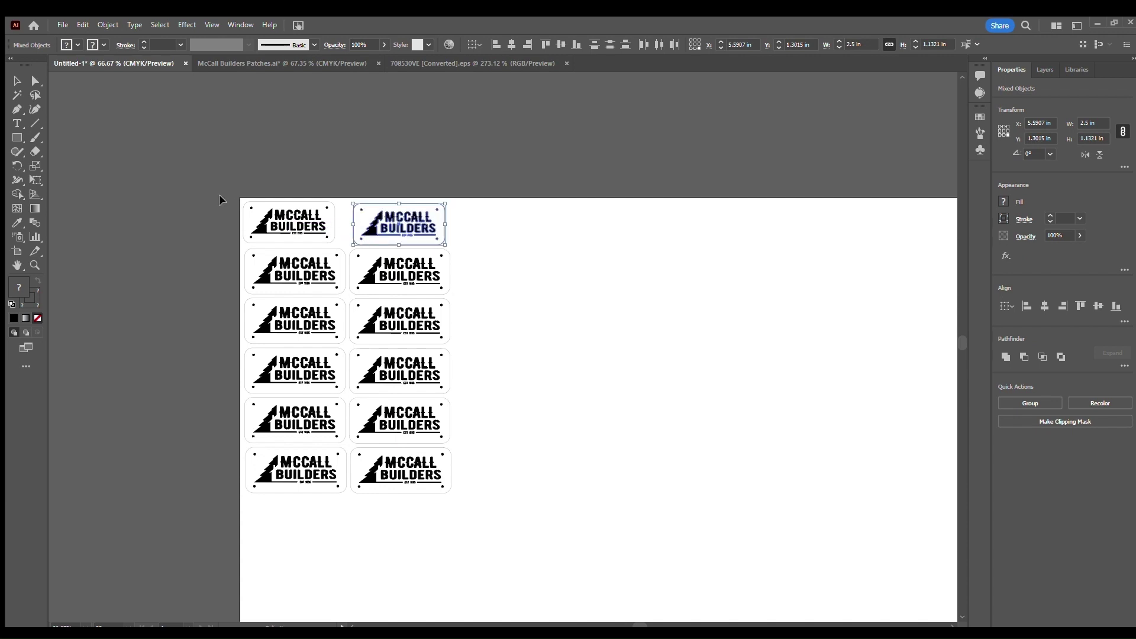
drag(219, 199, 267, 226)
click(550, 213)
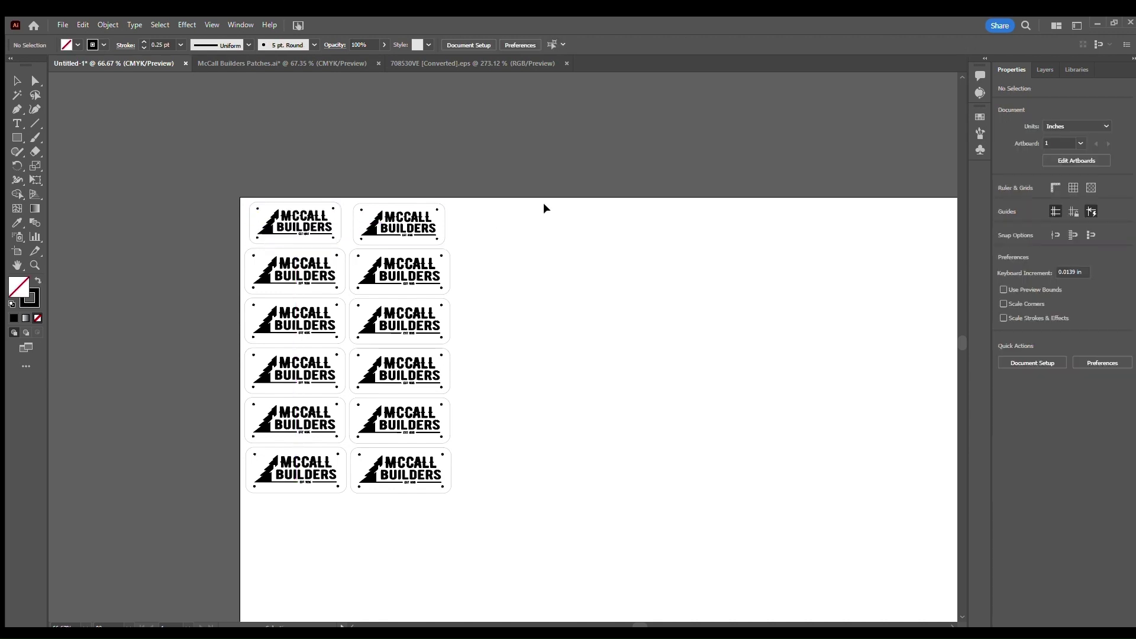